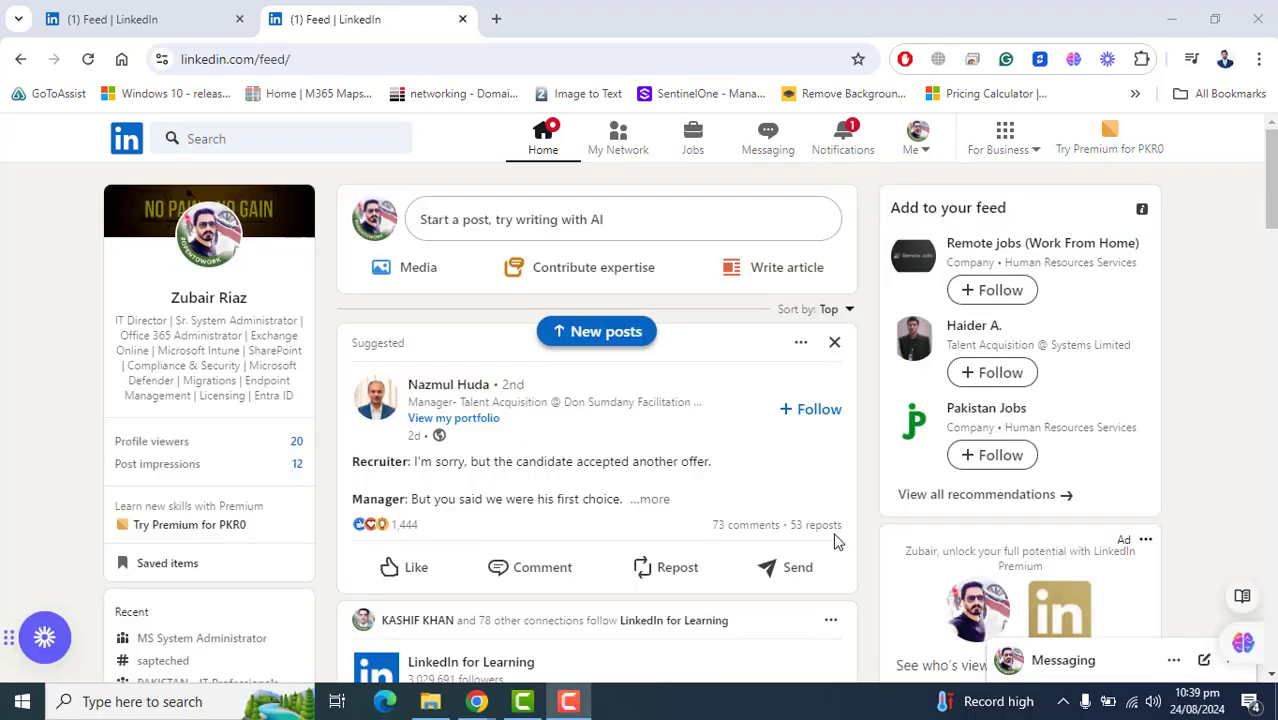
- Open the Me account menu from the top bar of the feed
click(924, 150)
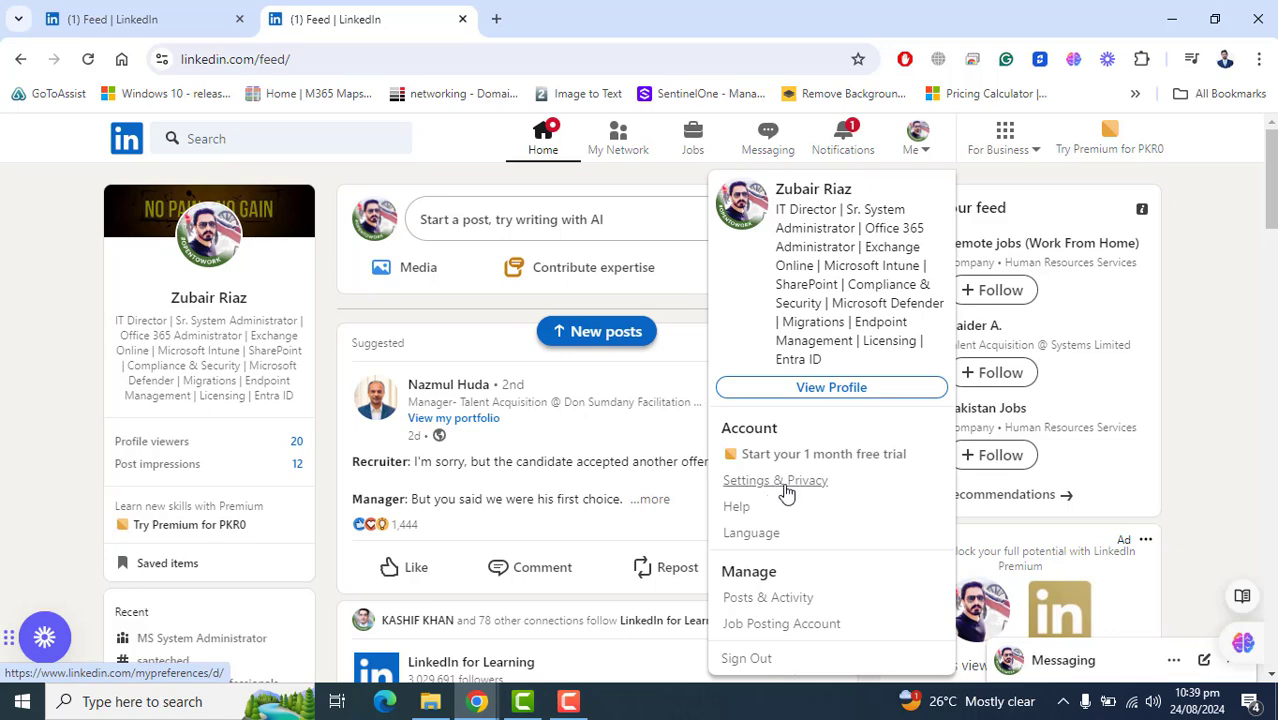
- Go to Settings & Privacy, open Data privacy and scroll to Job seeking preferences
click(785, 488)
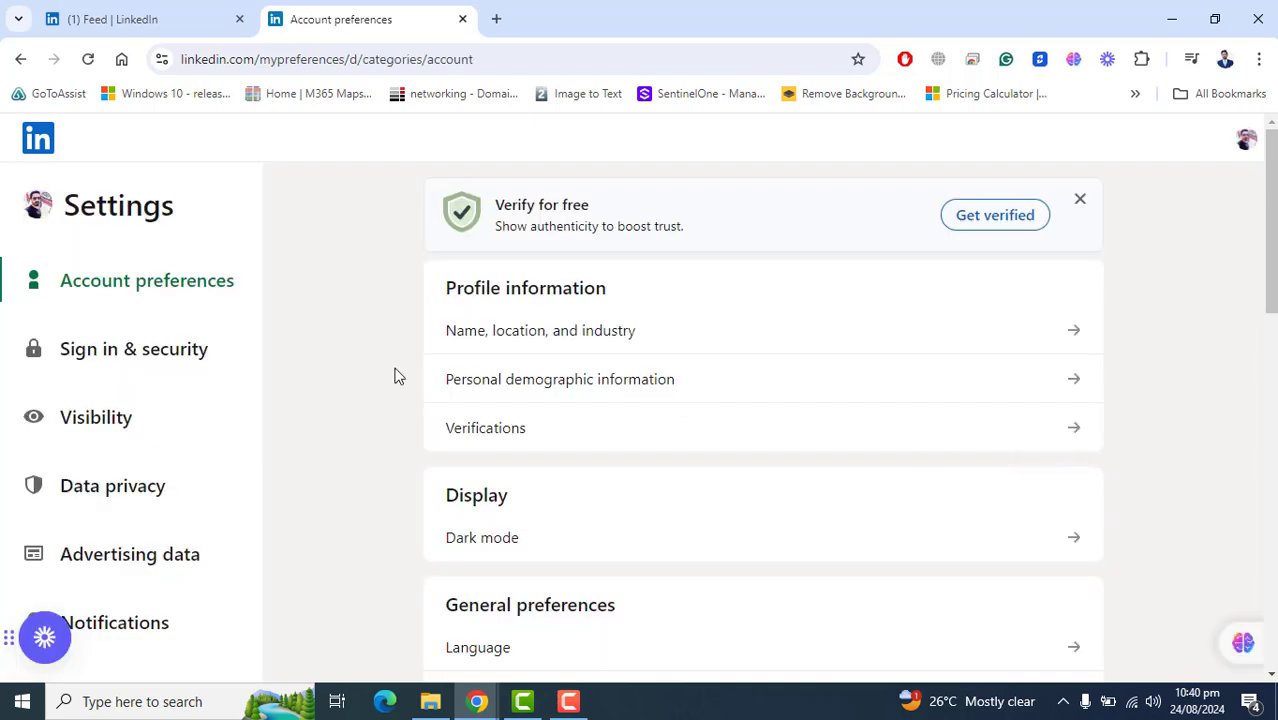
click(115, 490)
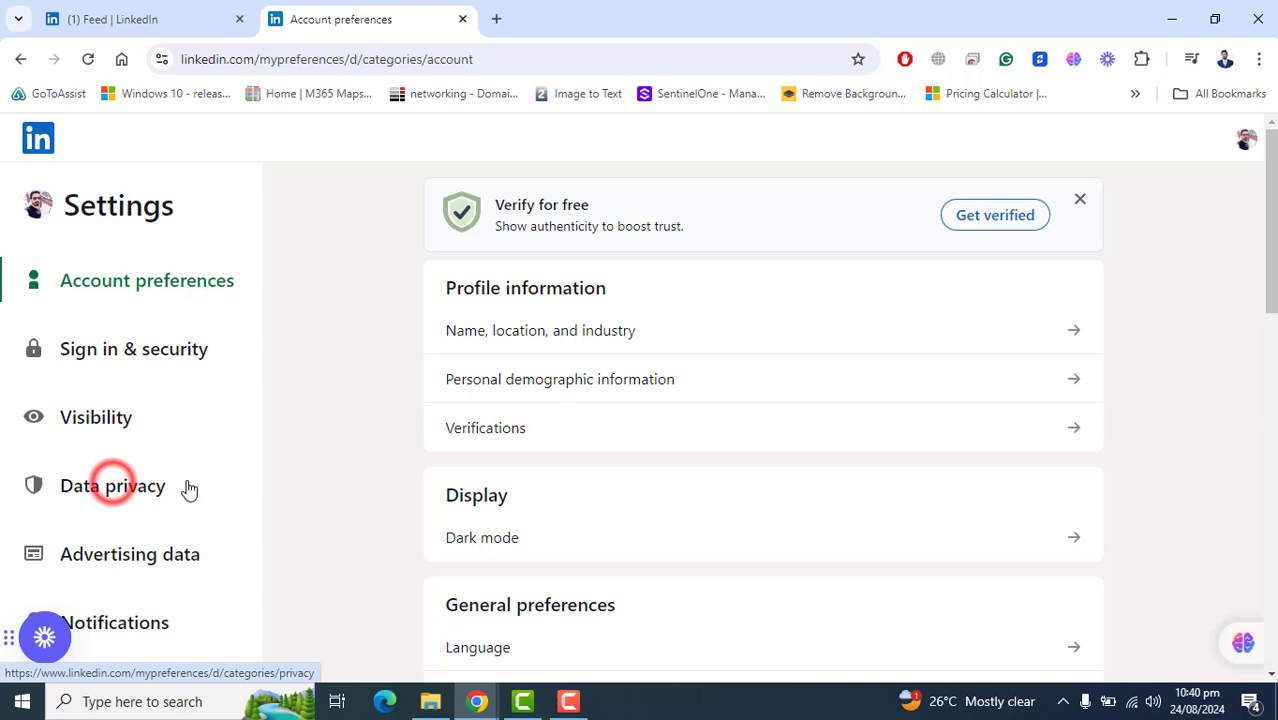
drag(1270, 300, 1247, 523)
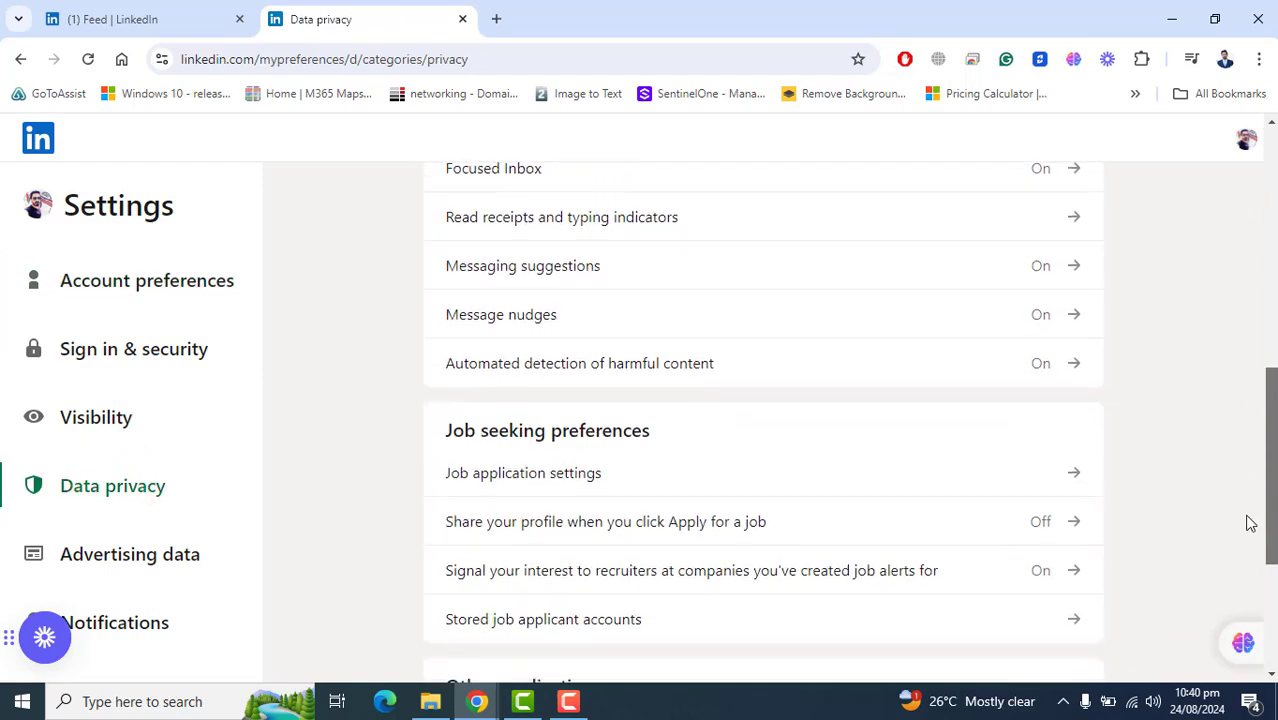
click(443, 376)
drag(443, 378, 693, 394)
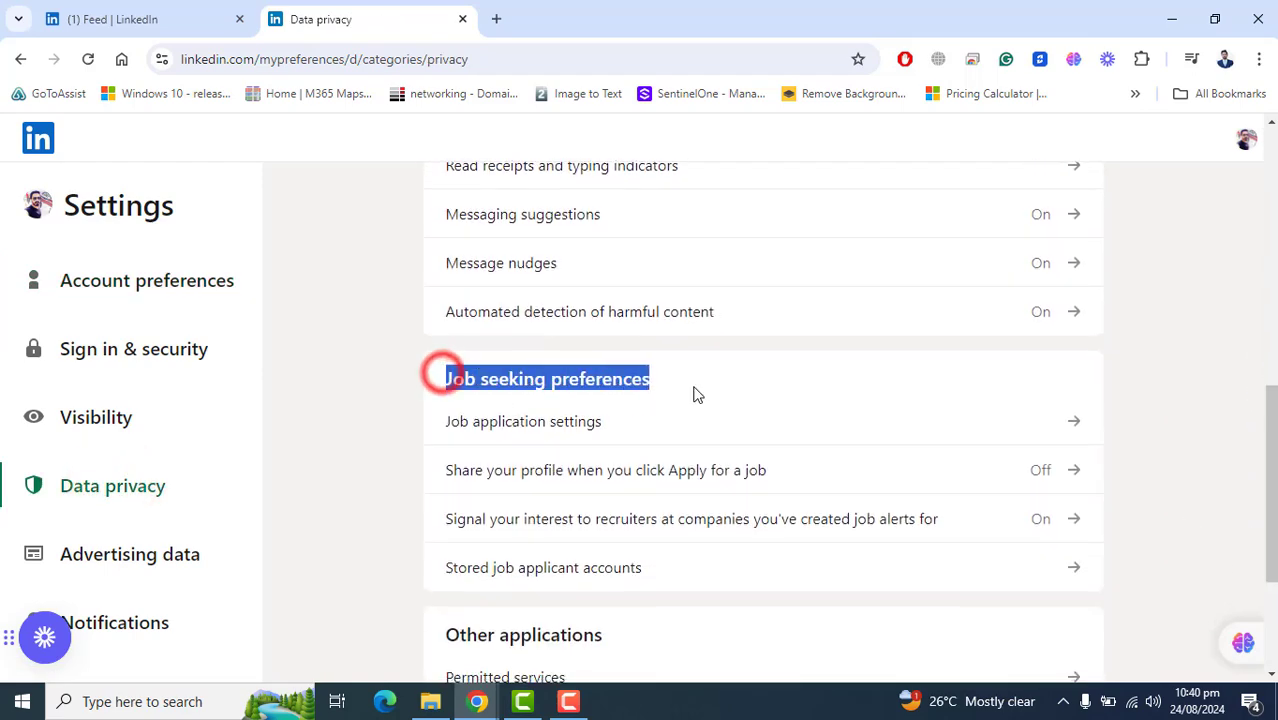
click(1212, 400)
scroll(403, 318, down, 1)
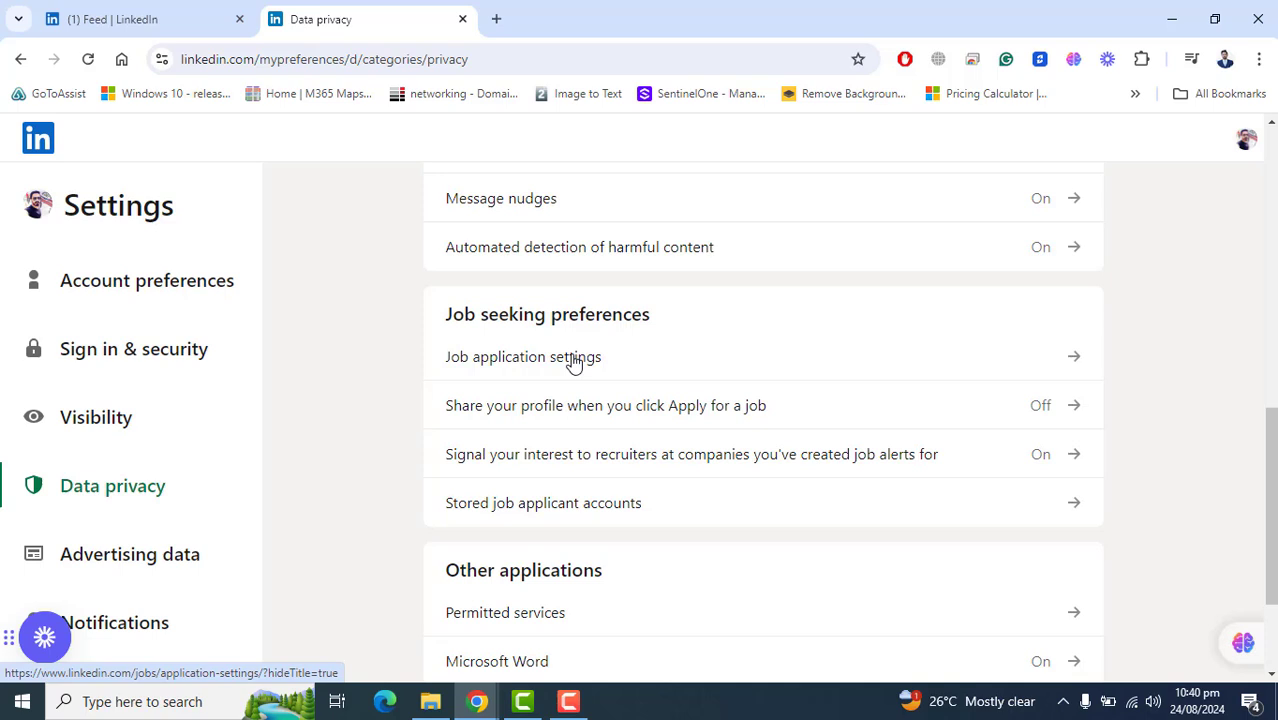
- Open Job application settings, read the resume data note, and toggle Share resume data with recruiters
click(573, 362)
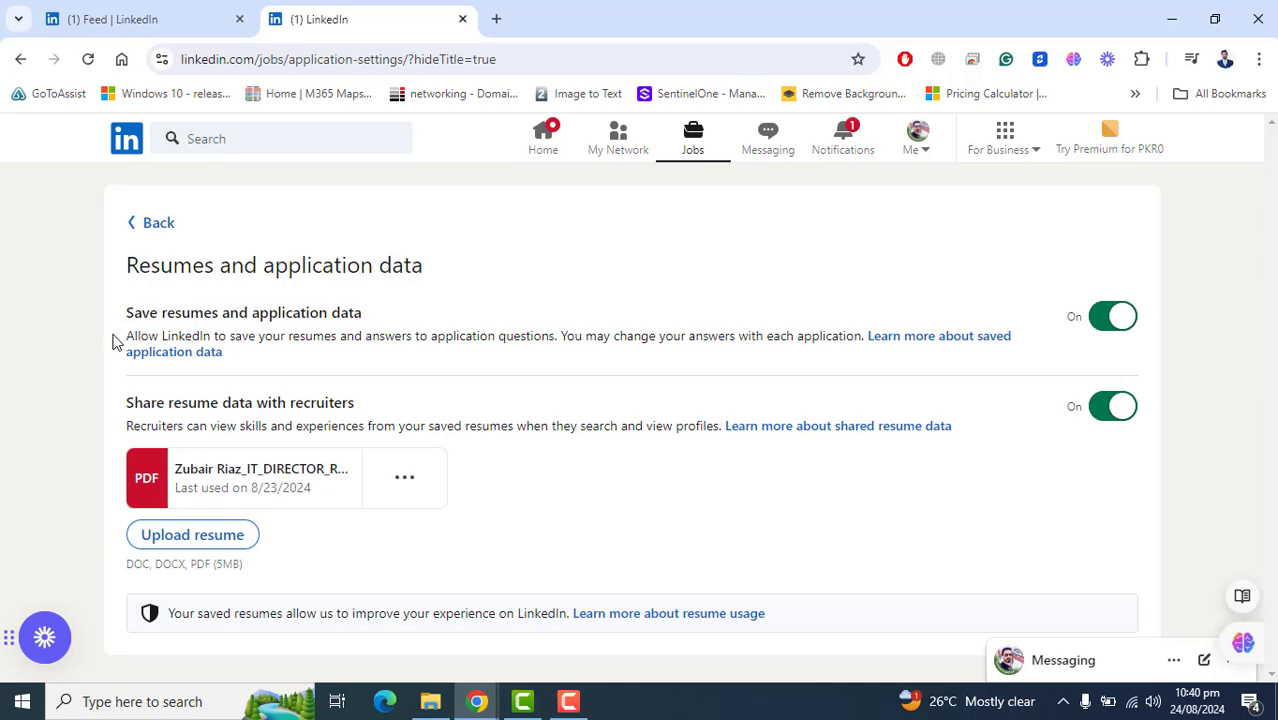
drag(128, 336, 452, 338)
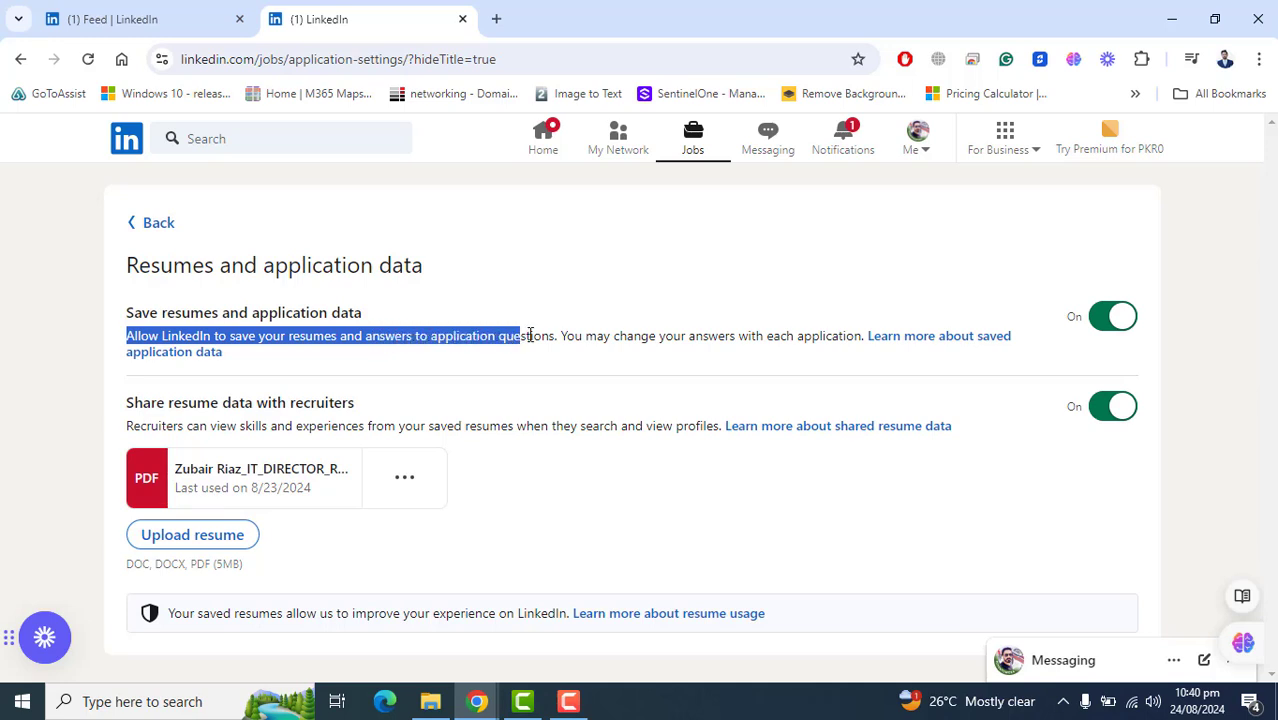
drag(452, 338, 856, 338)
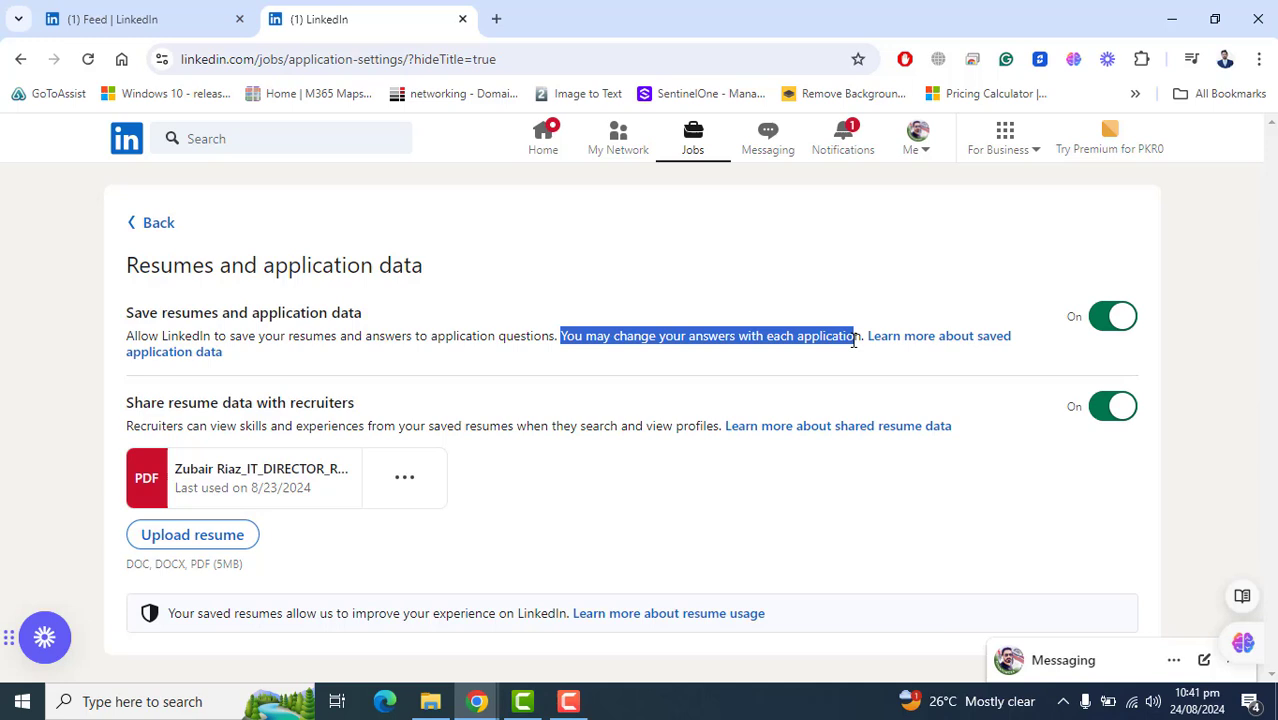
click(818, 268)
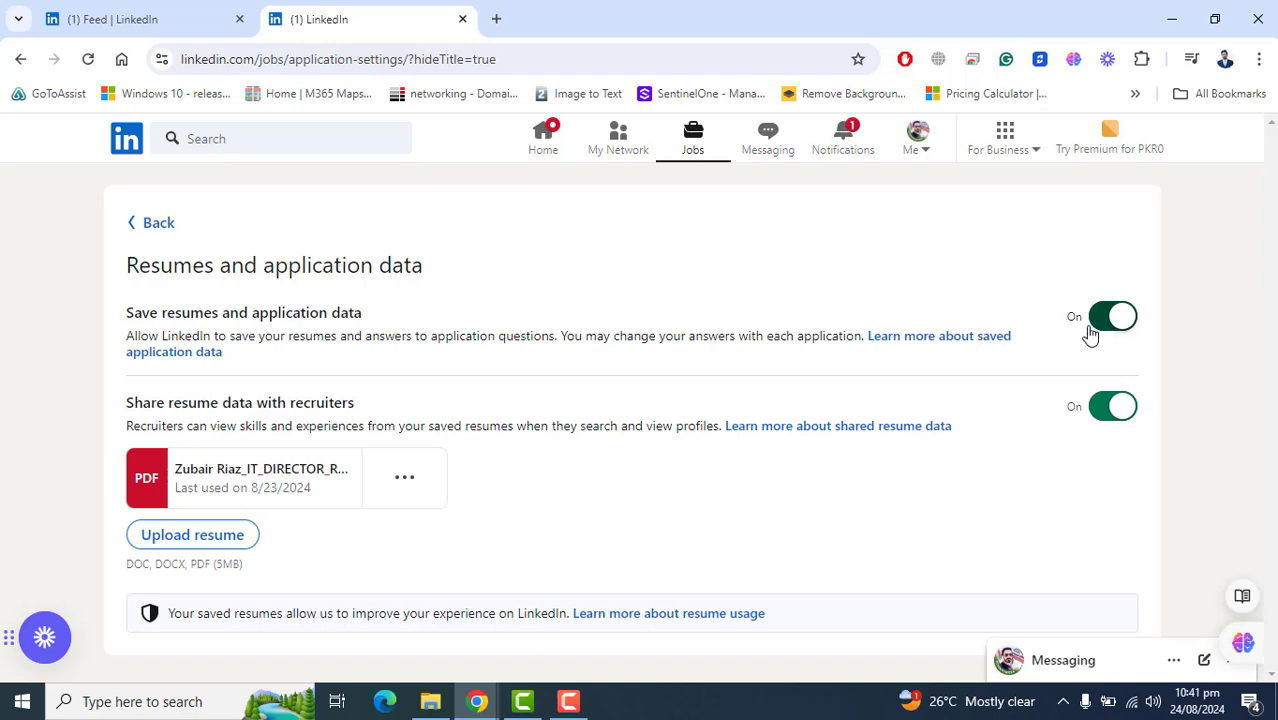
click(1110, 317)
- Cancel turning off recruiter resume sharing, then check Upload resume and the saved resume's options unchanged
click(1092, 412)
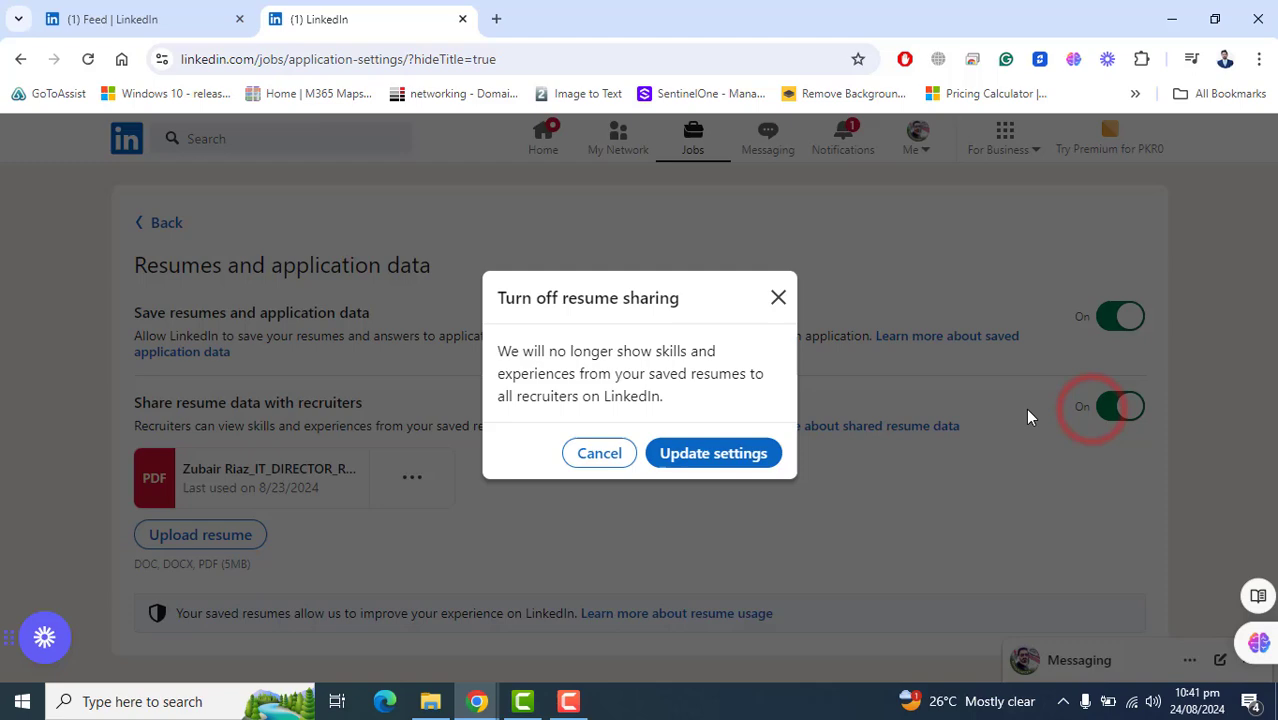
click(590, 453)
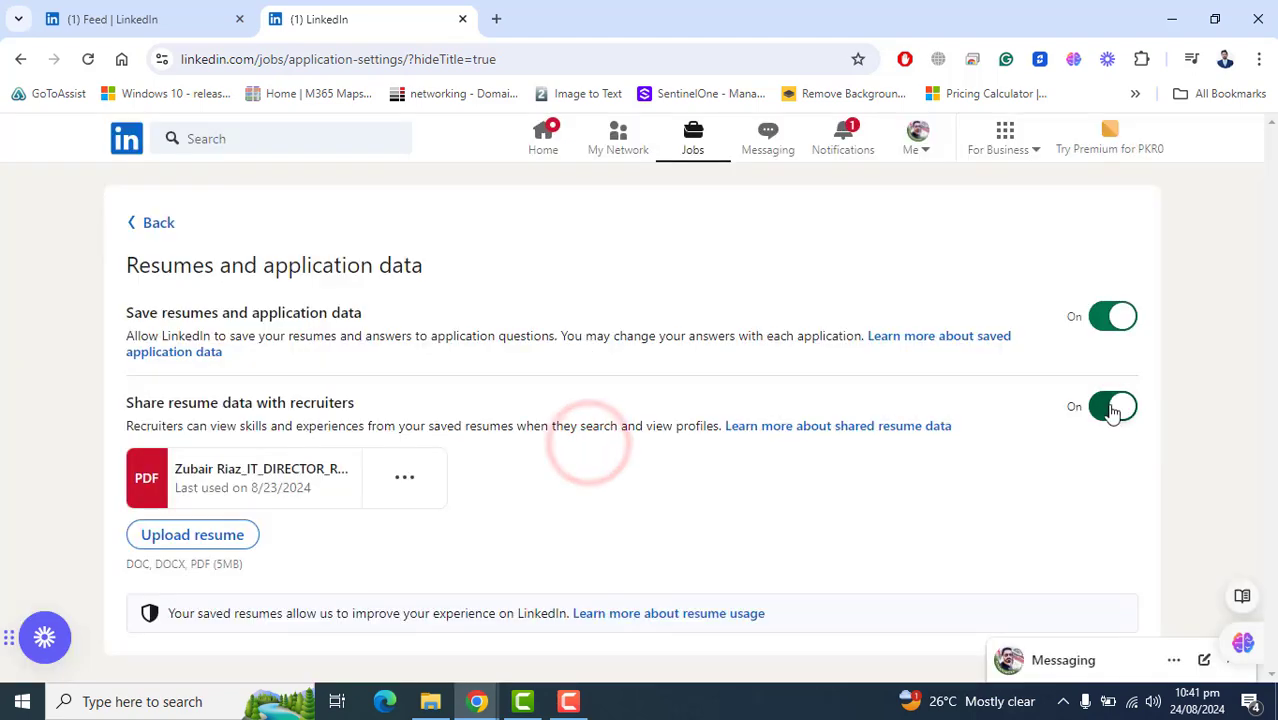
click(214, 535)
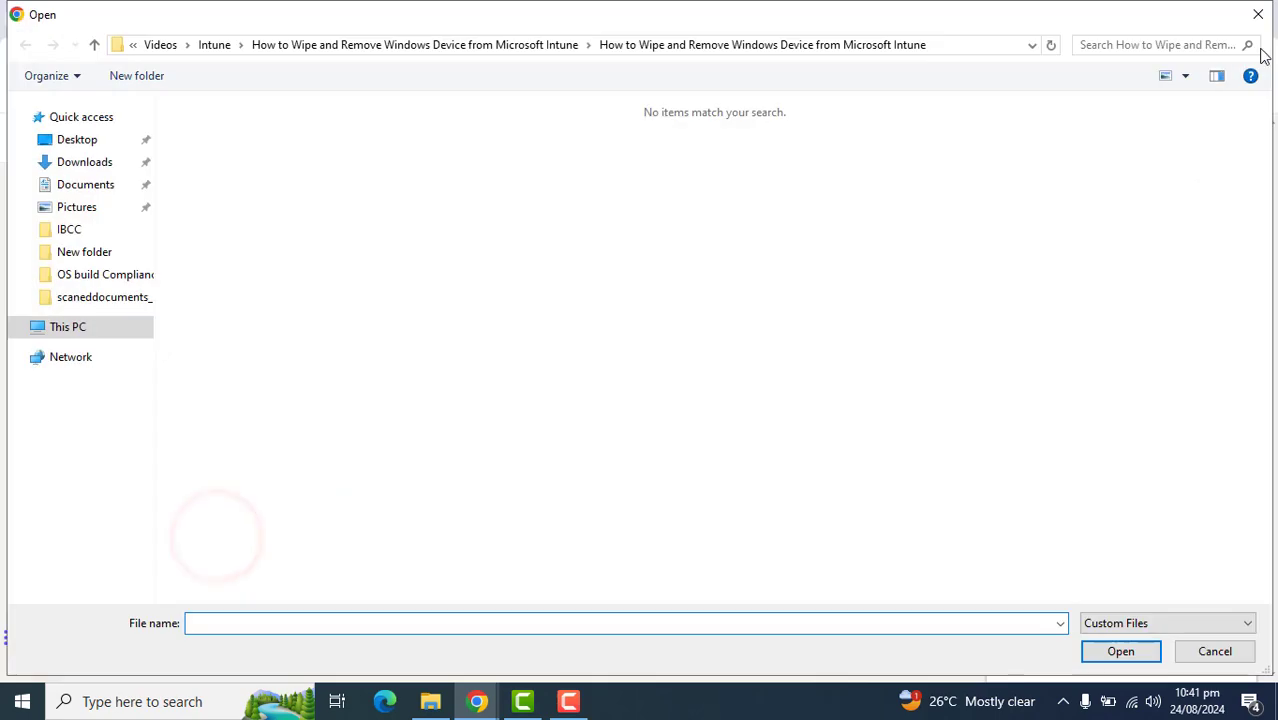
click(1258, 12)
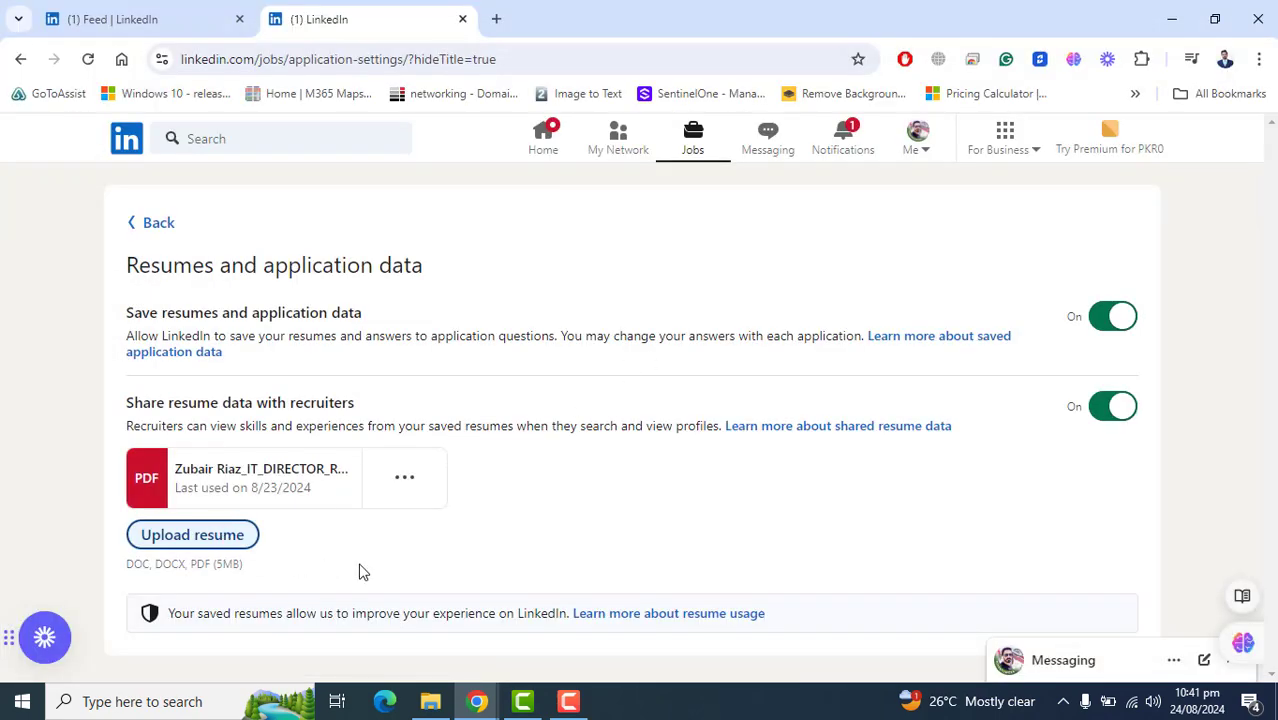
click(399, 490)
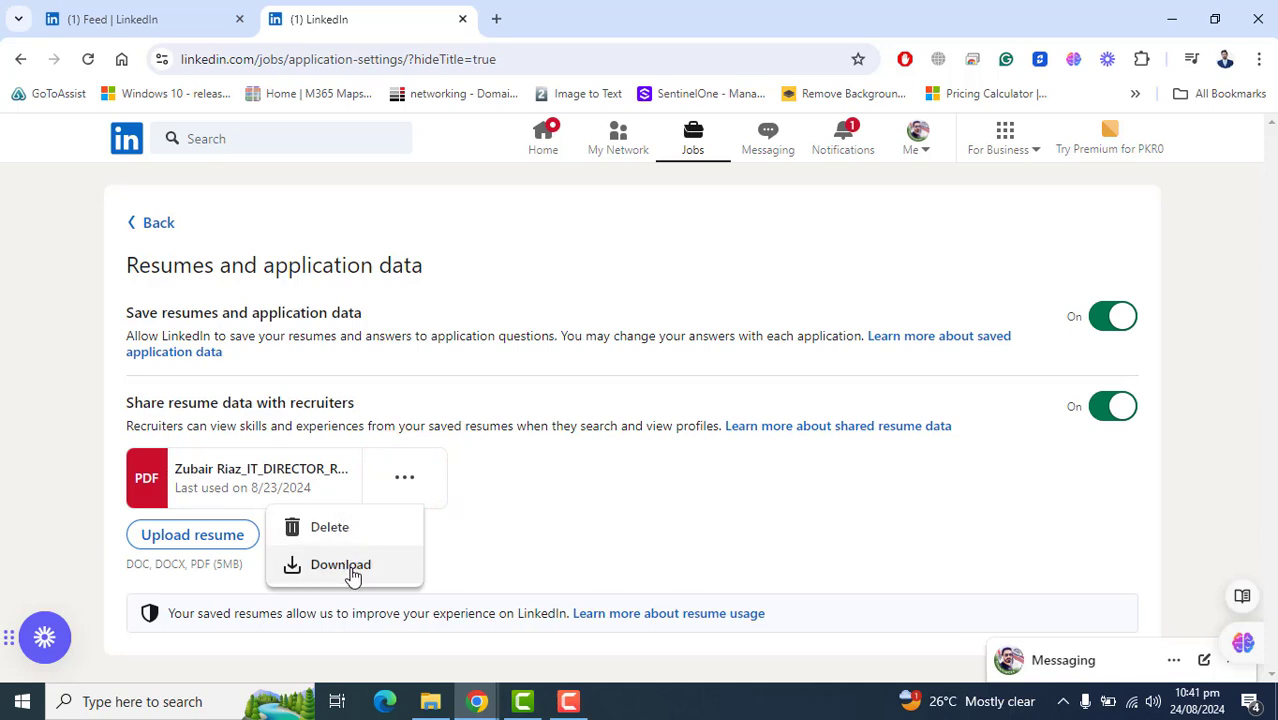
click(485, 540)
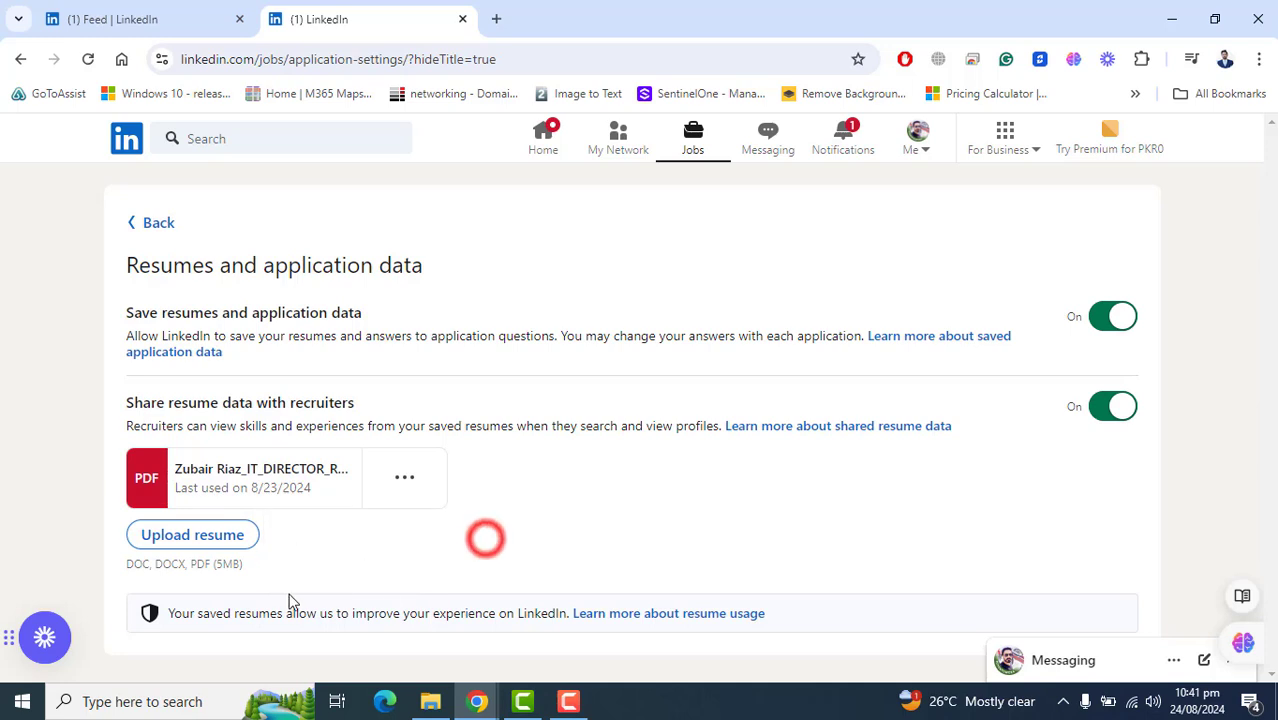
- Back in Data privacy, turn on sharing your profile with job posters when applying
click(140, 223)
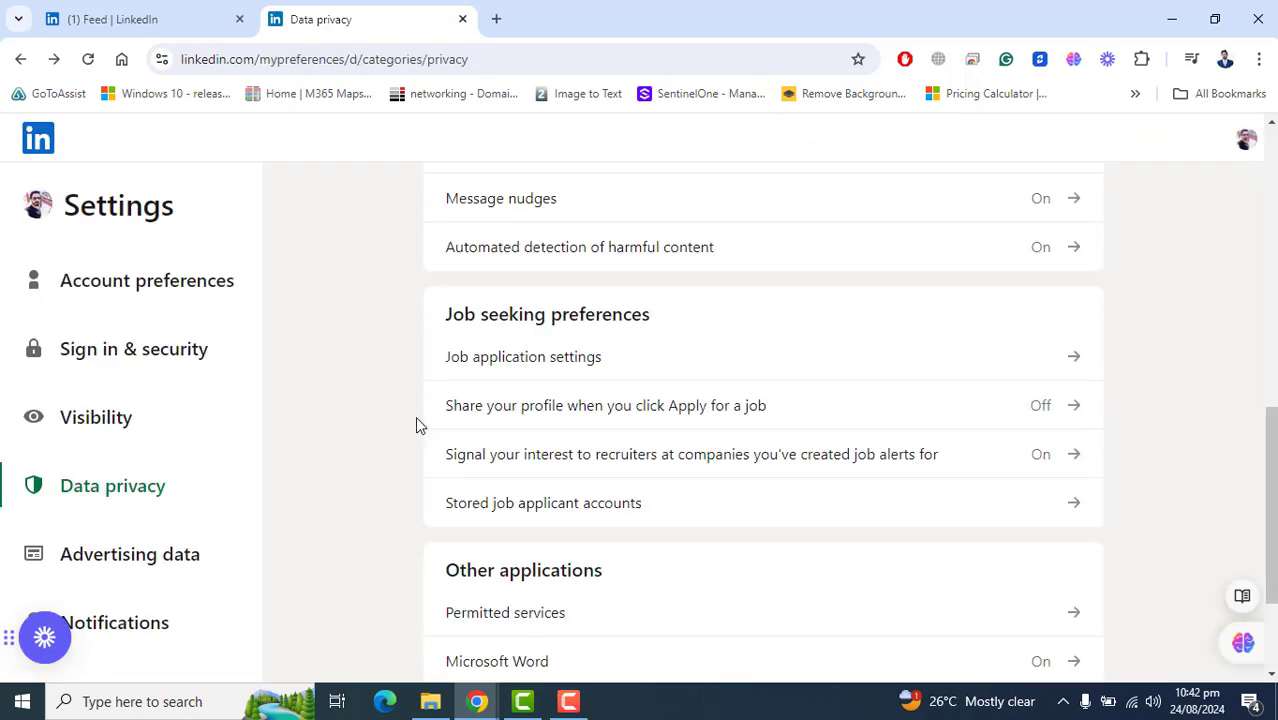
click(615, 405)
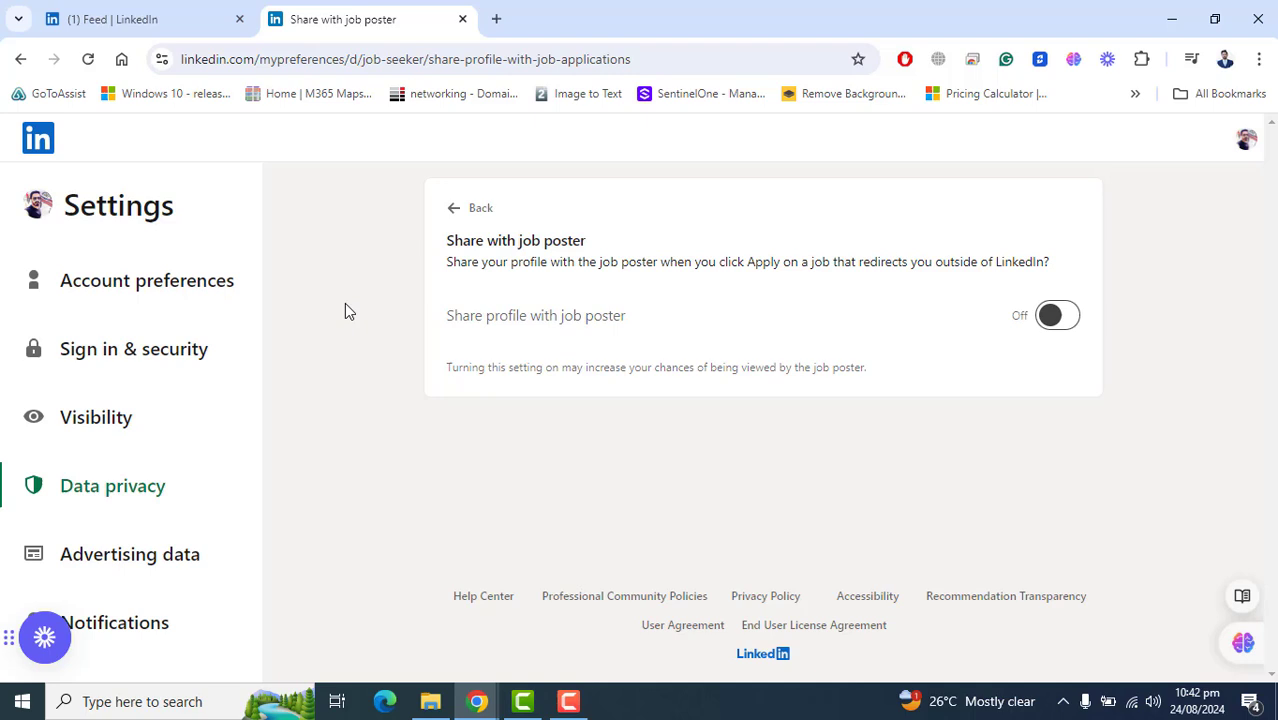
click(497, 19)
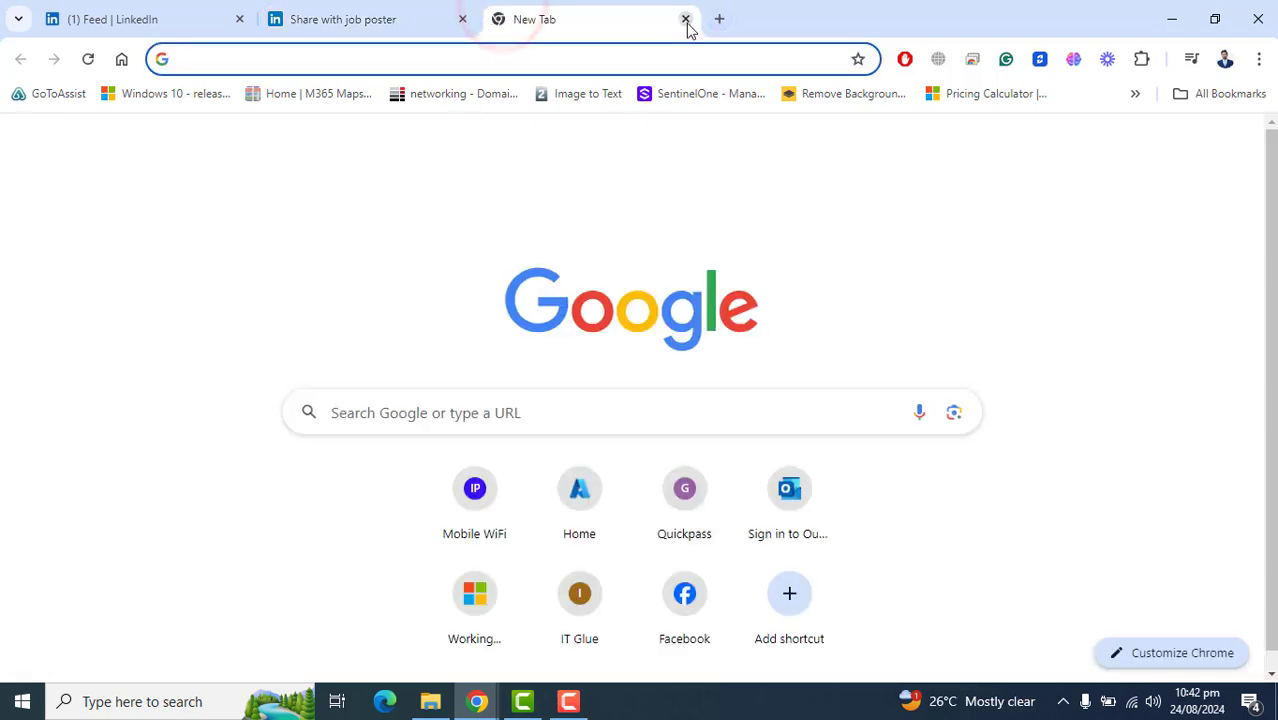
click(686, 20)
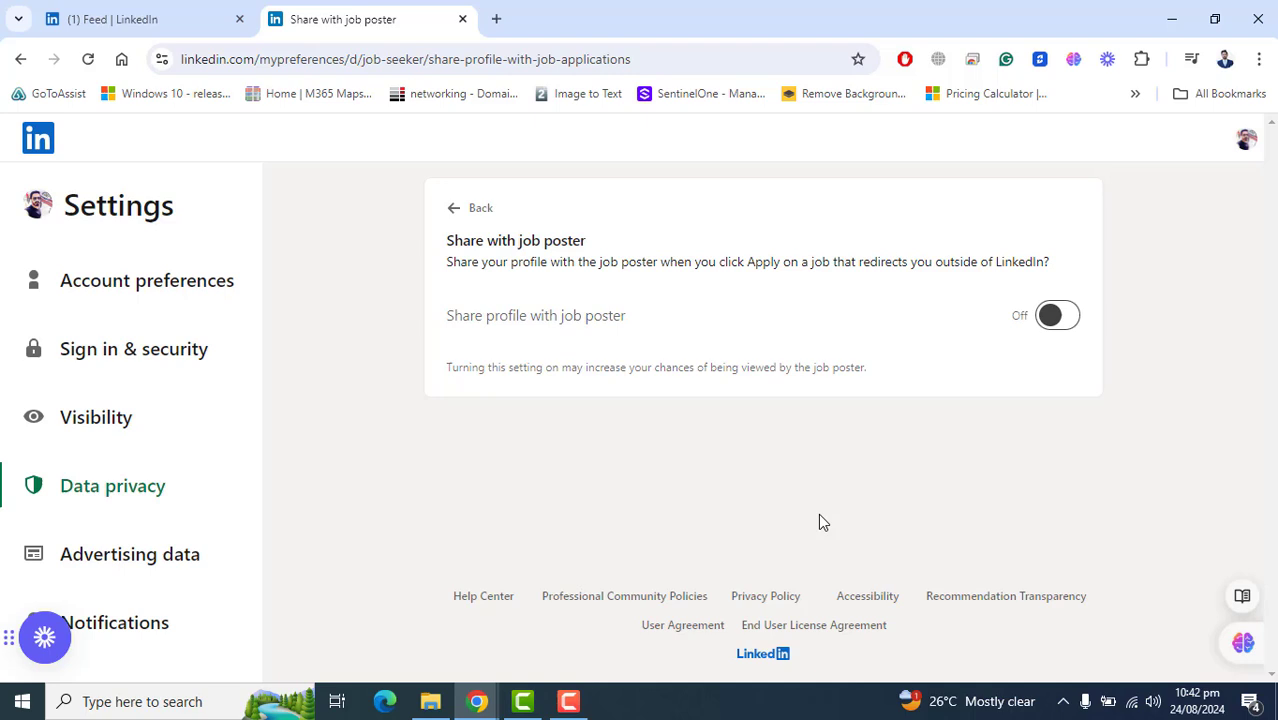
click(1073, 317)
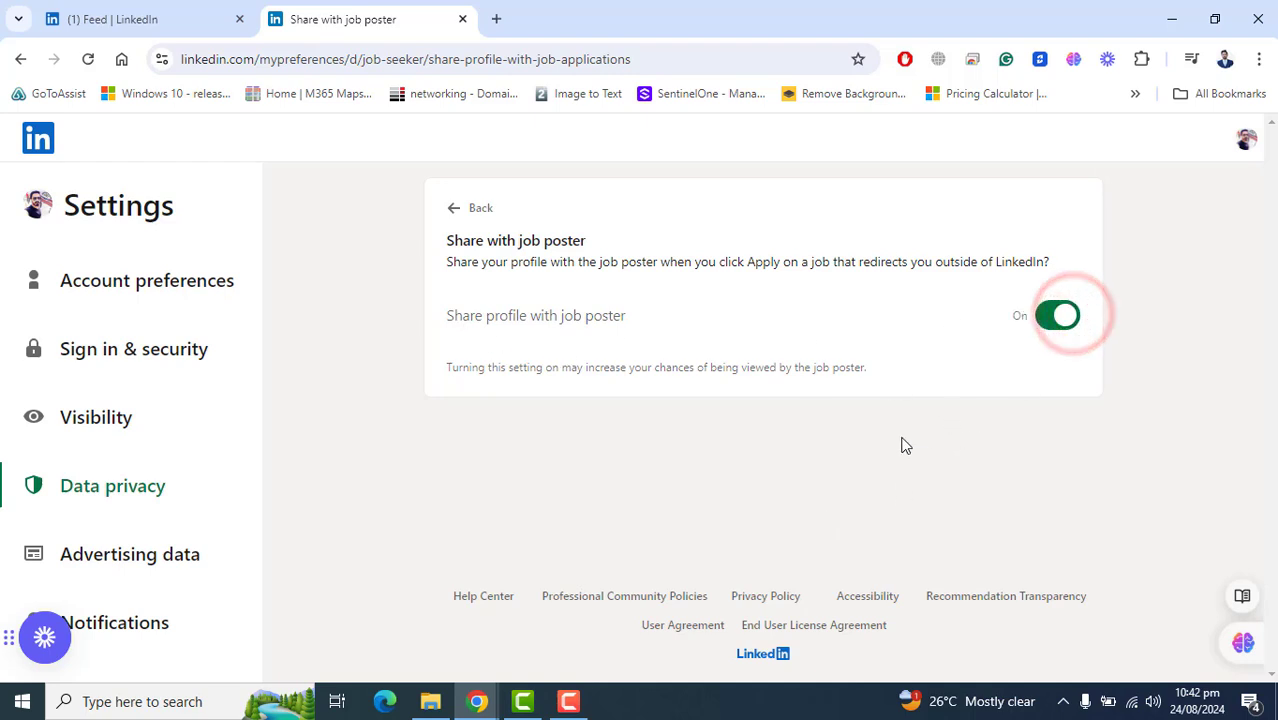
drag(448, 371, 688, 371)
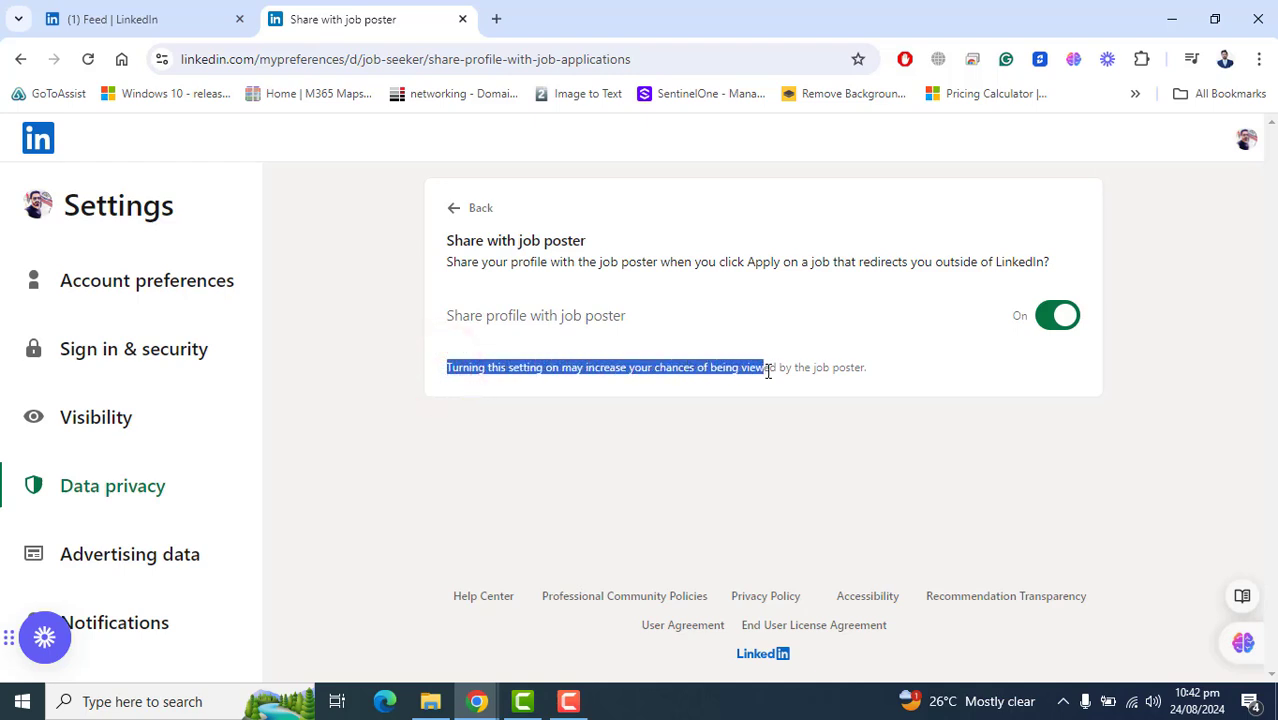
drag(688, 371, 893, 385)
click(933, 432)
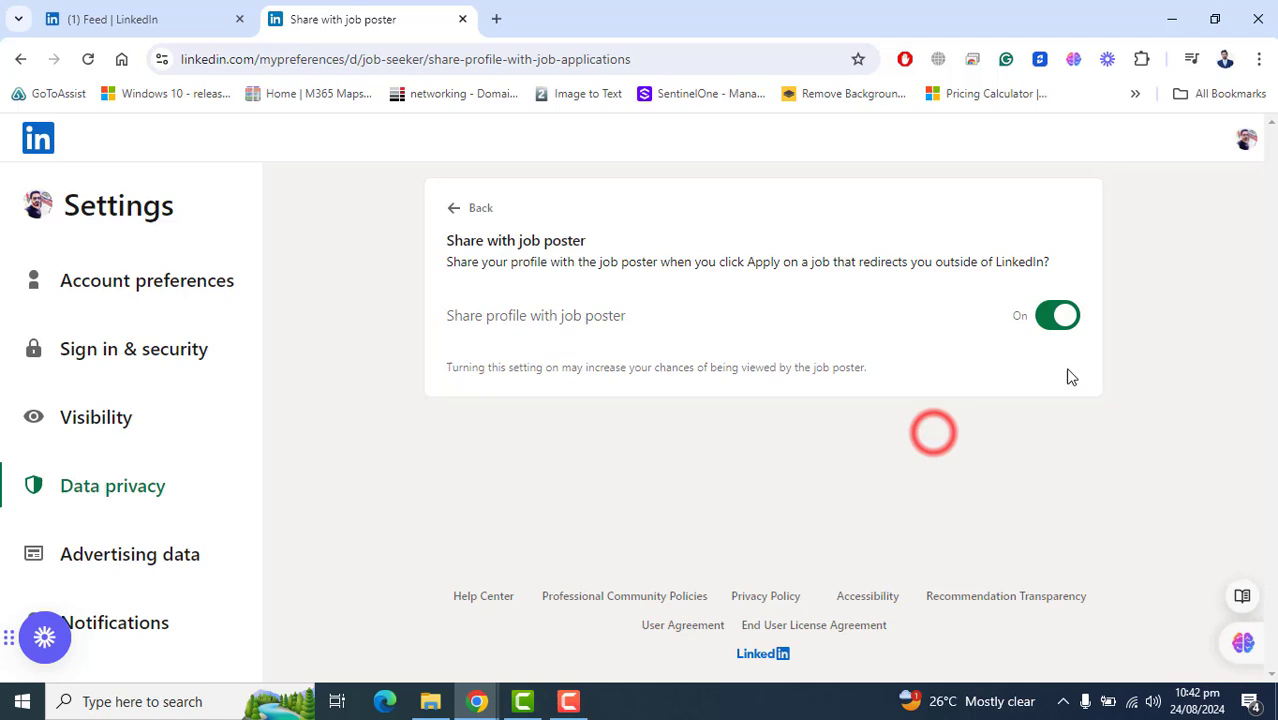
- Open the Signal your interest to recruiters setting and launch Manage job alerts in a new tab
click(451, 208)
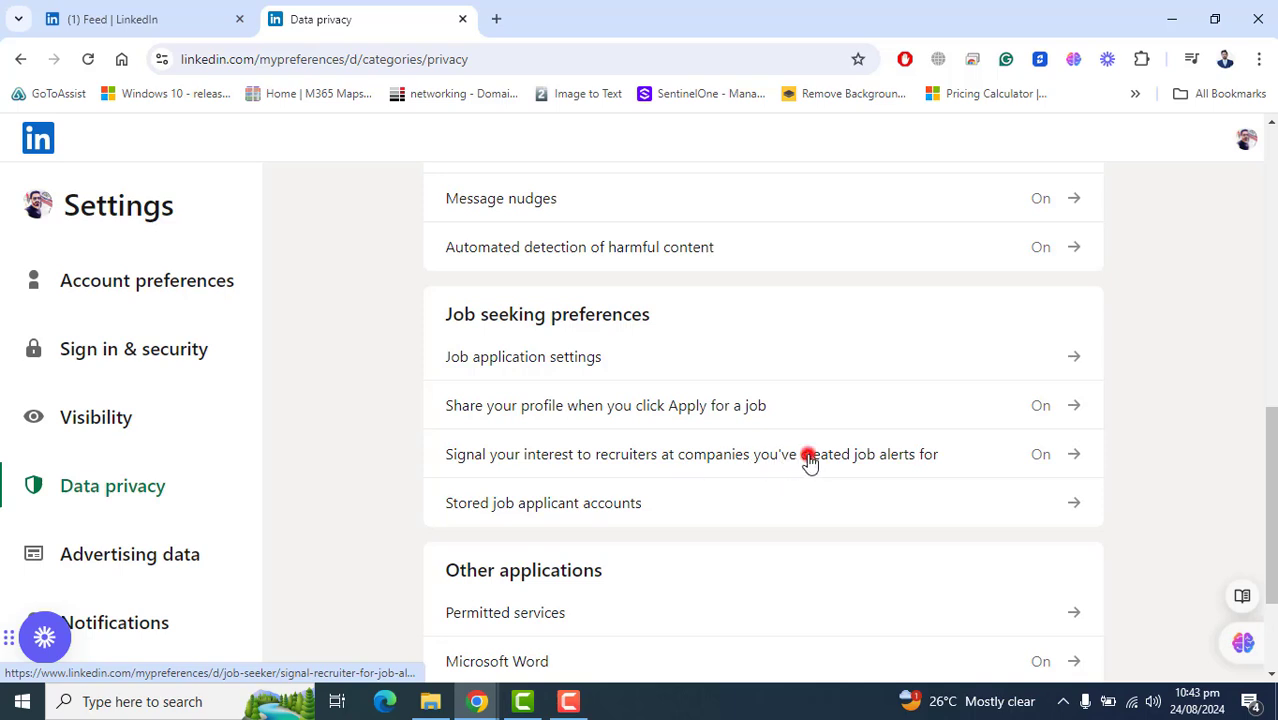
click(808, 458)
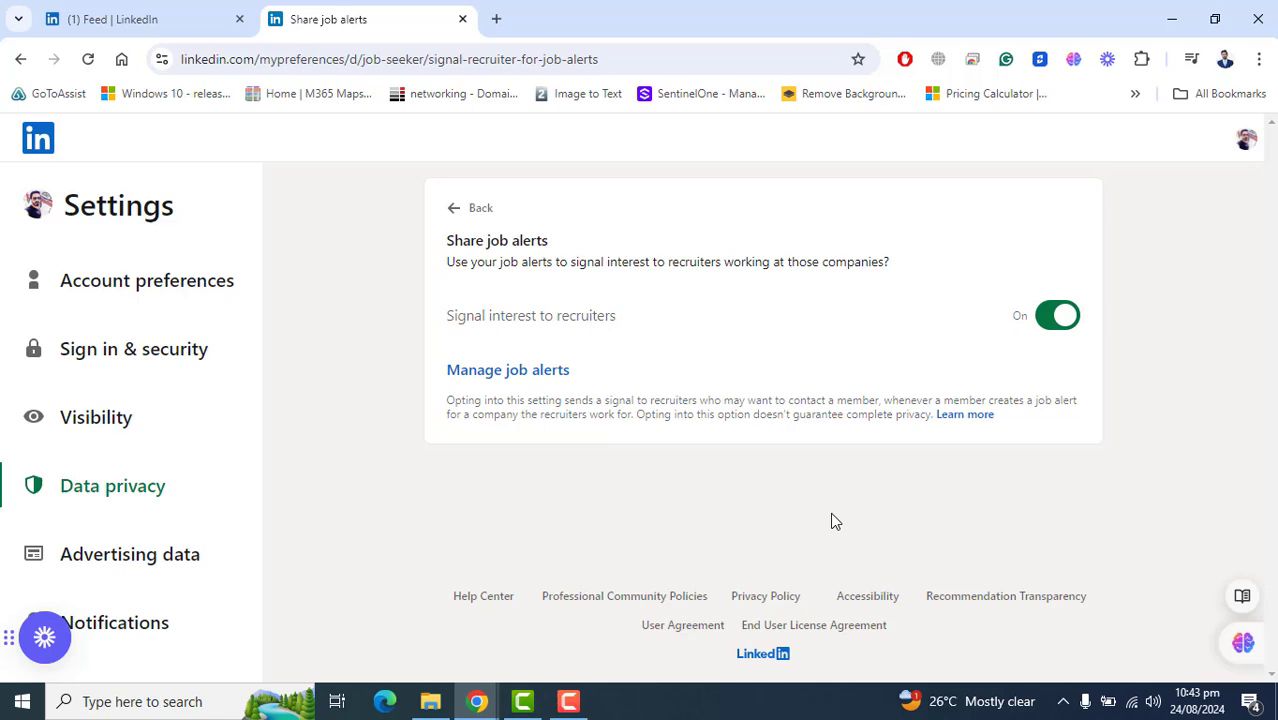
click(491, 368)
drag(521, 263, 924, 262)
click(1184, 254)
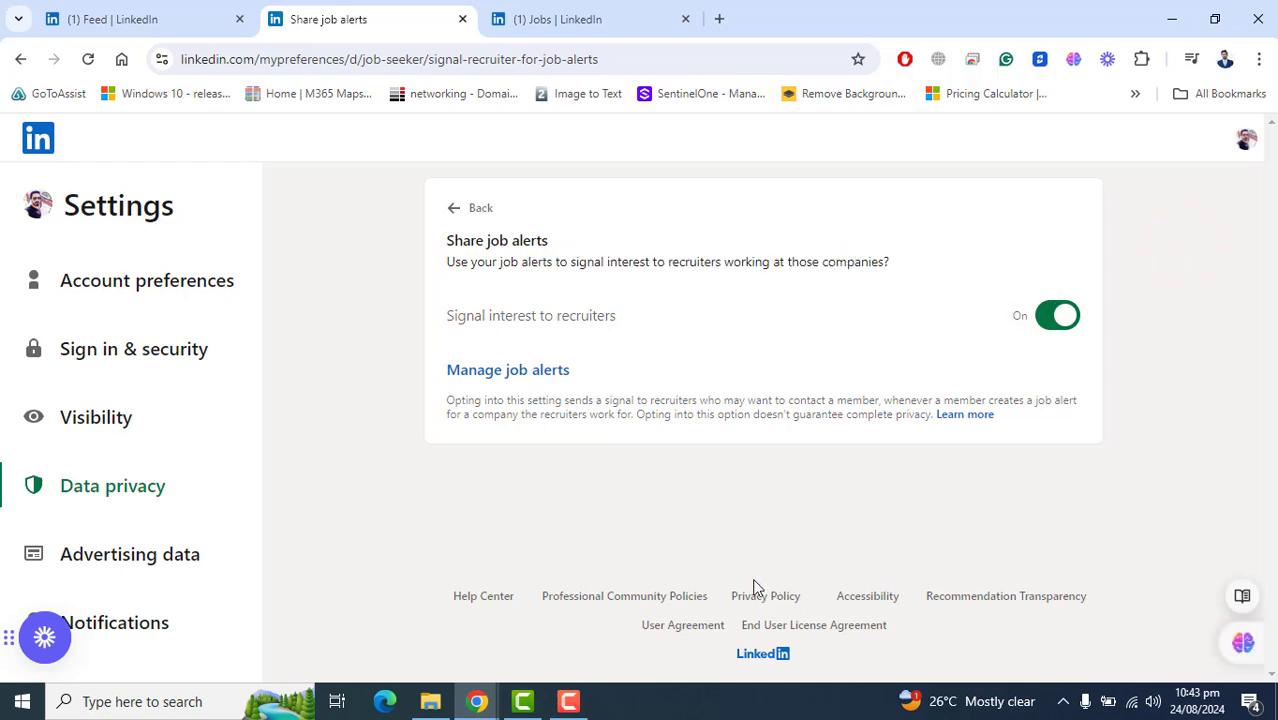
- On the Jobs page, open Preferences and then the Open to work preferences
click(590, 9)
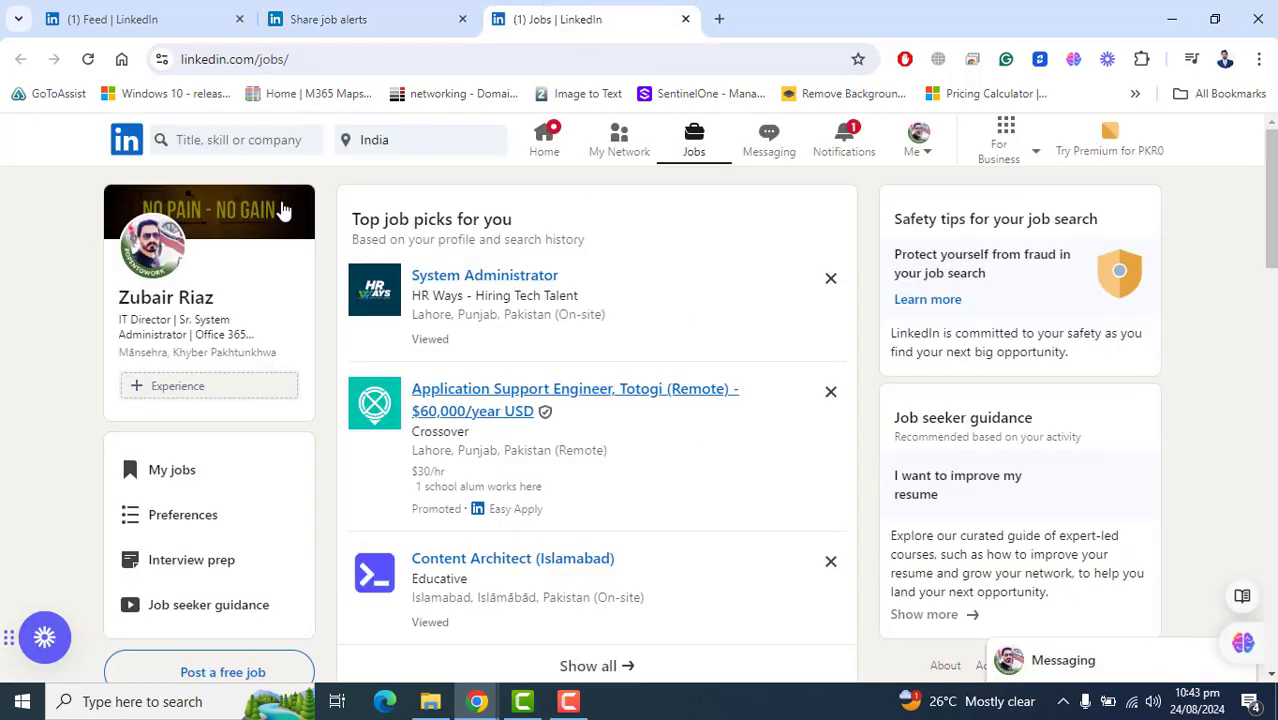
drag(1268, 250, 1262, 215)
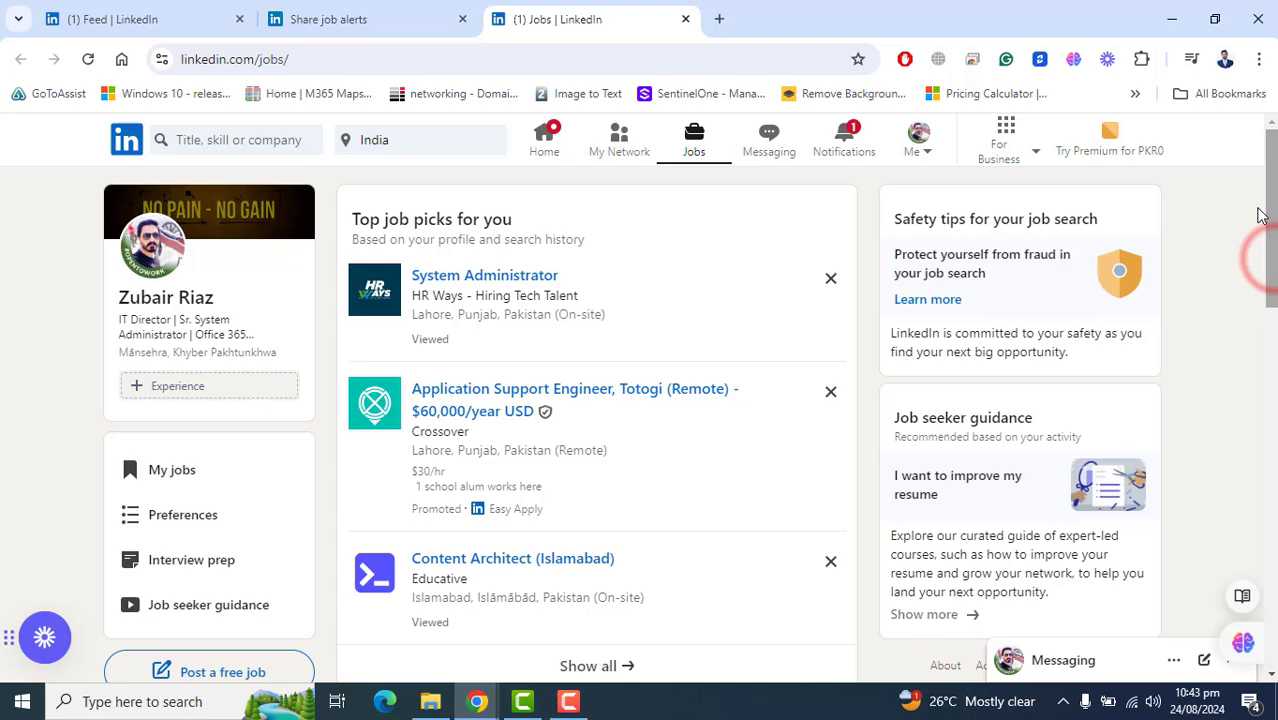
click(188, 517)
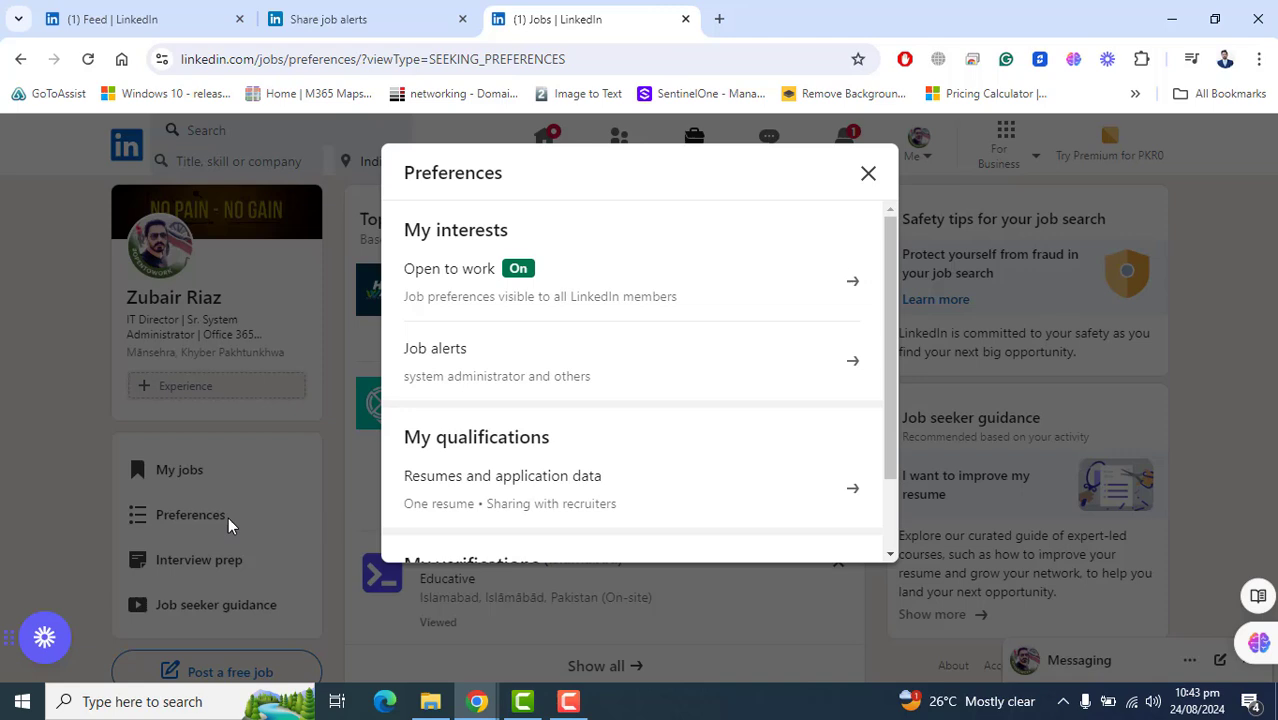
click(478, 288)
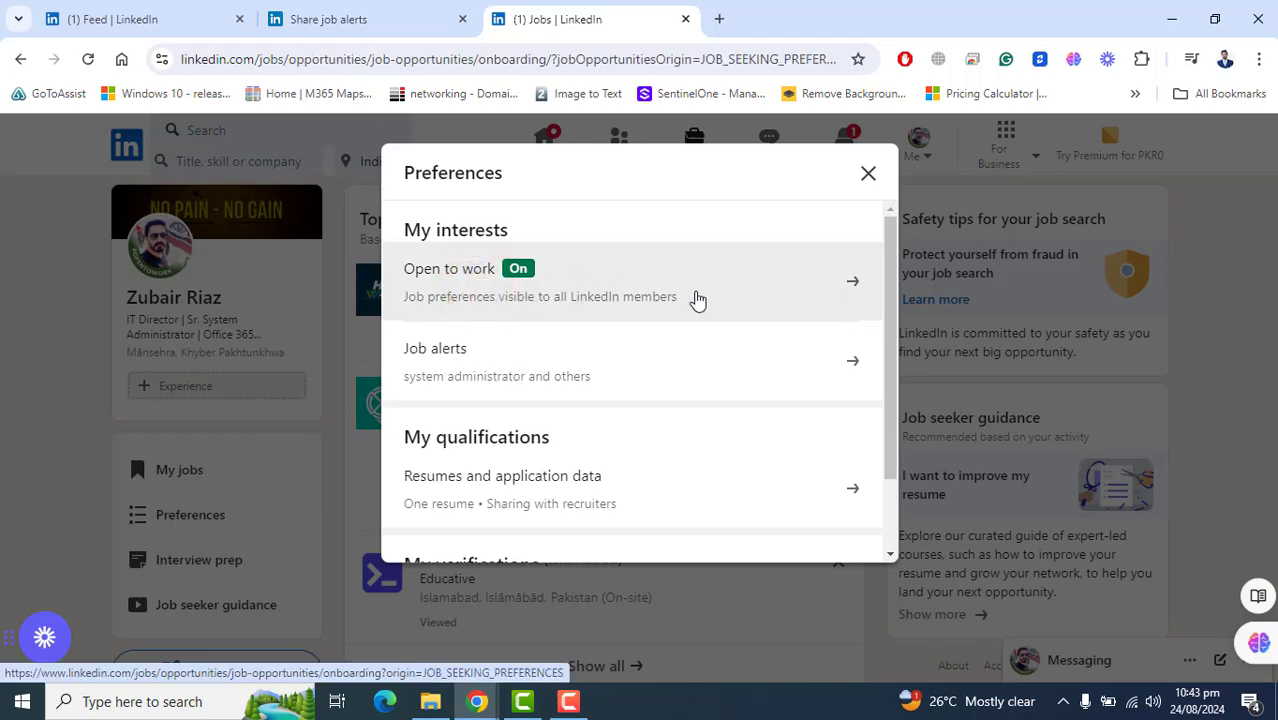
drag(888, 258, 892, 252)
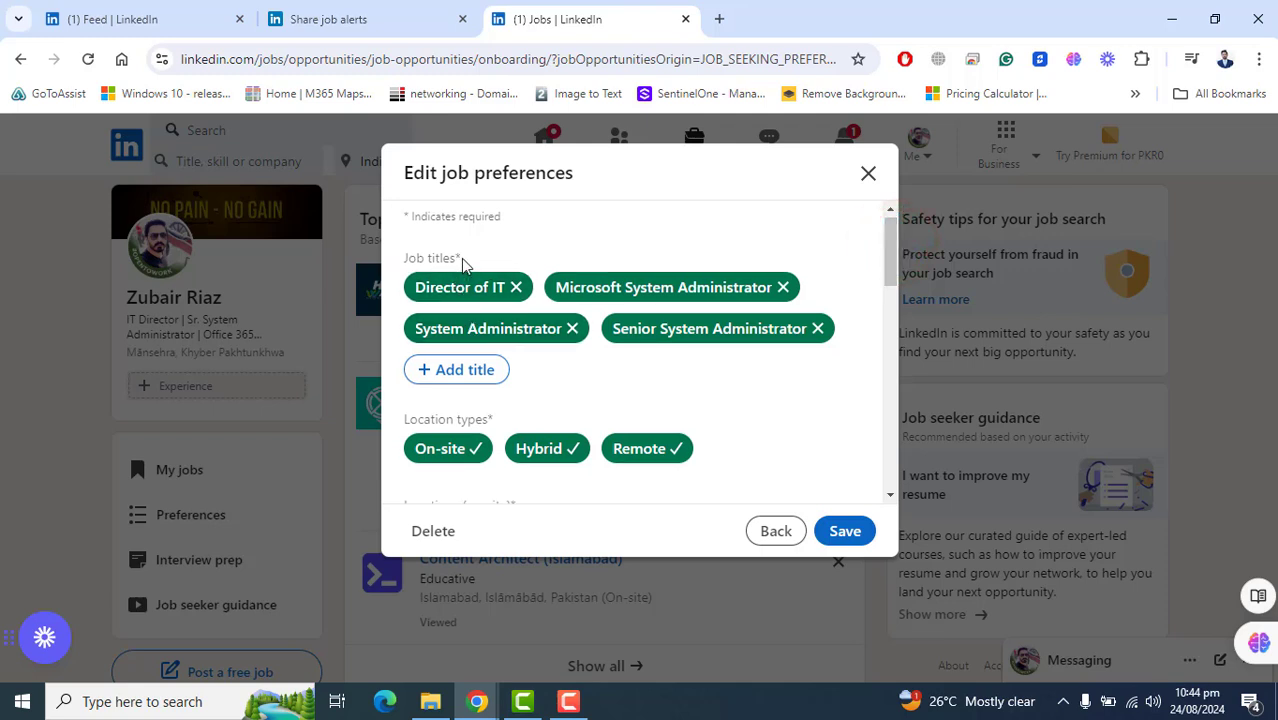
drag(460, 257, 404, 257)
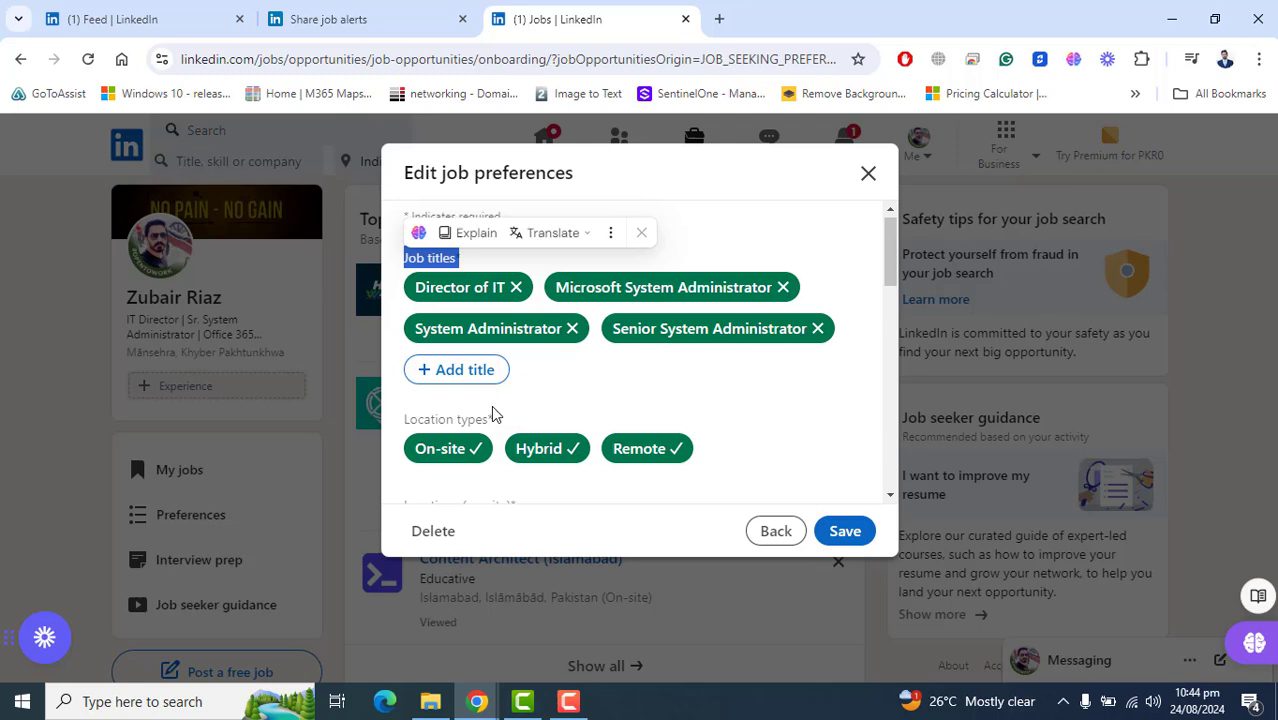
click(685, 386)
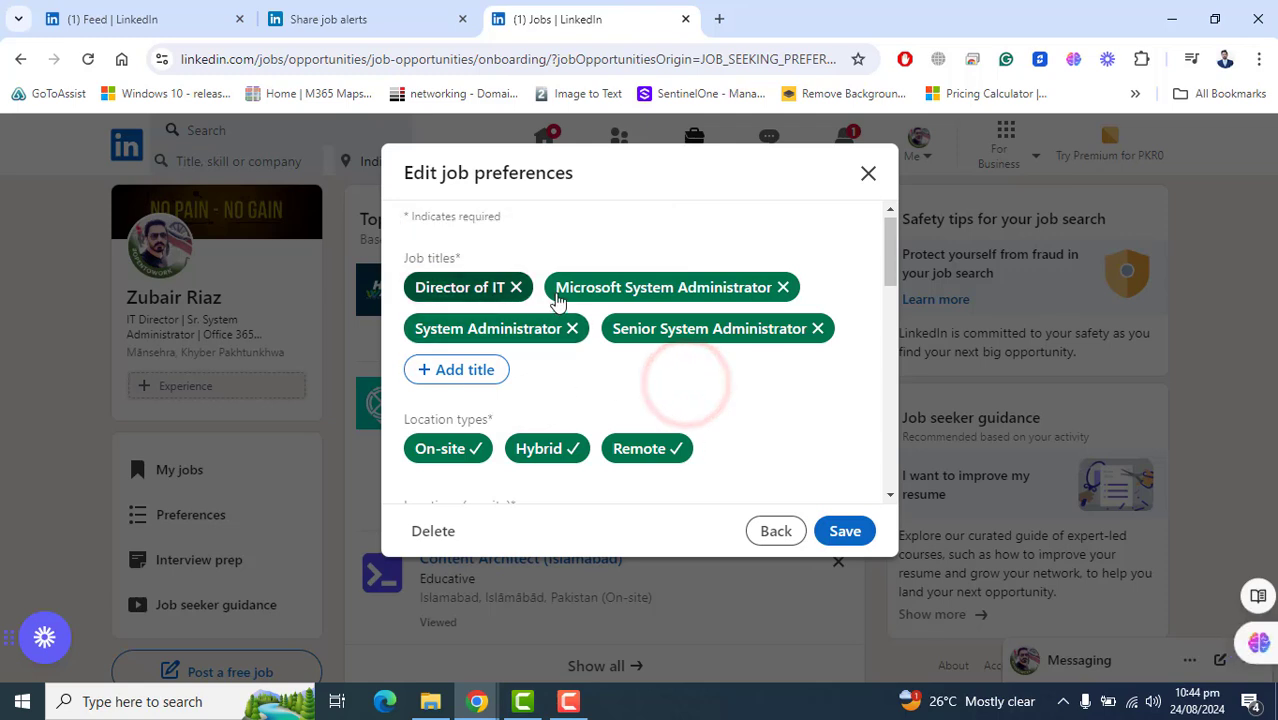
click(454, 372)
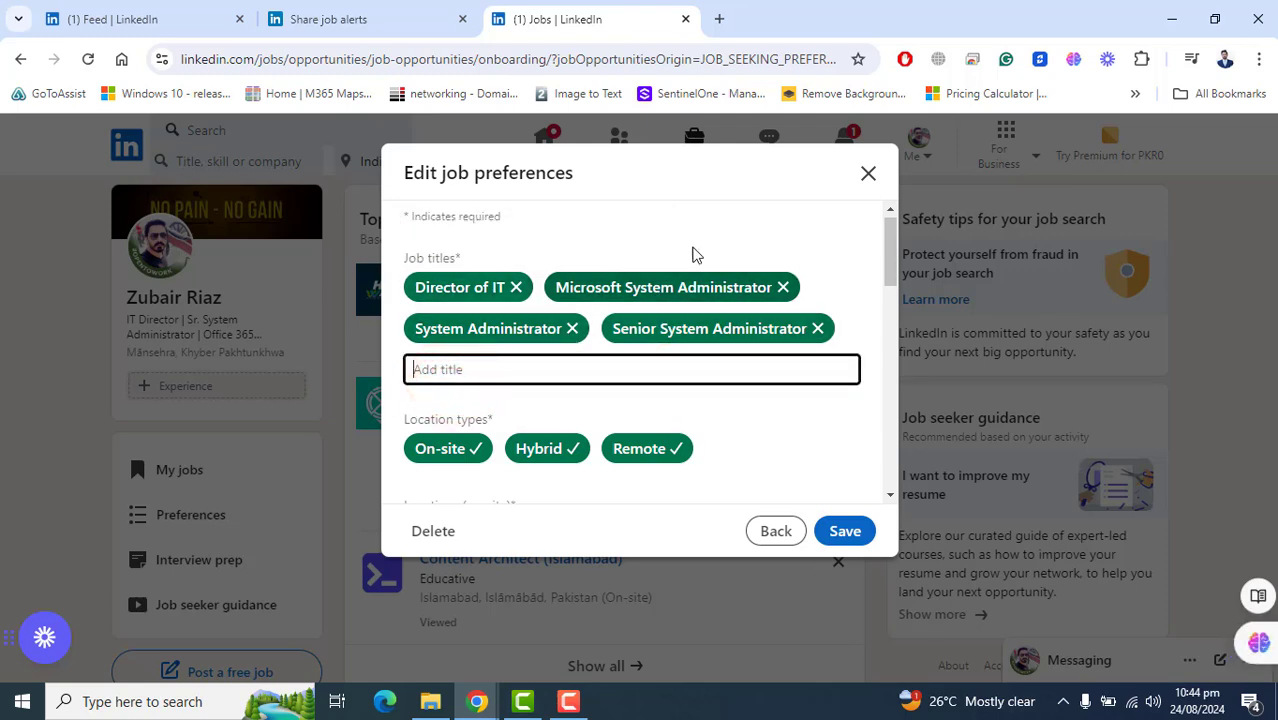
click(838, 275)
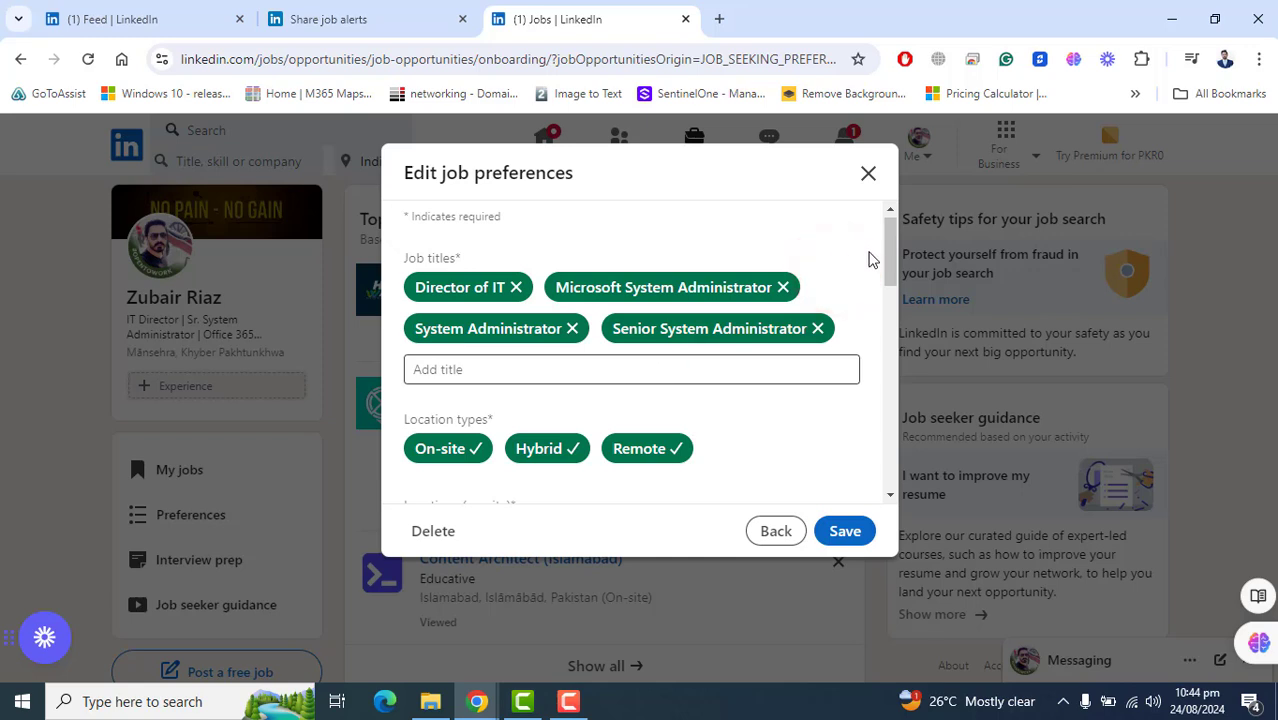
drag(889, 259, 888, 295)
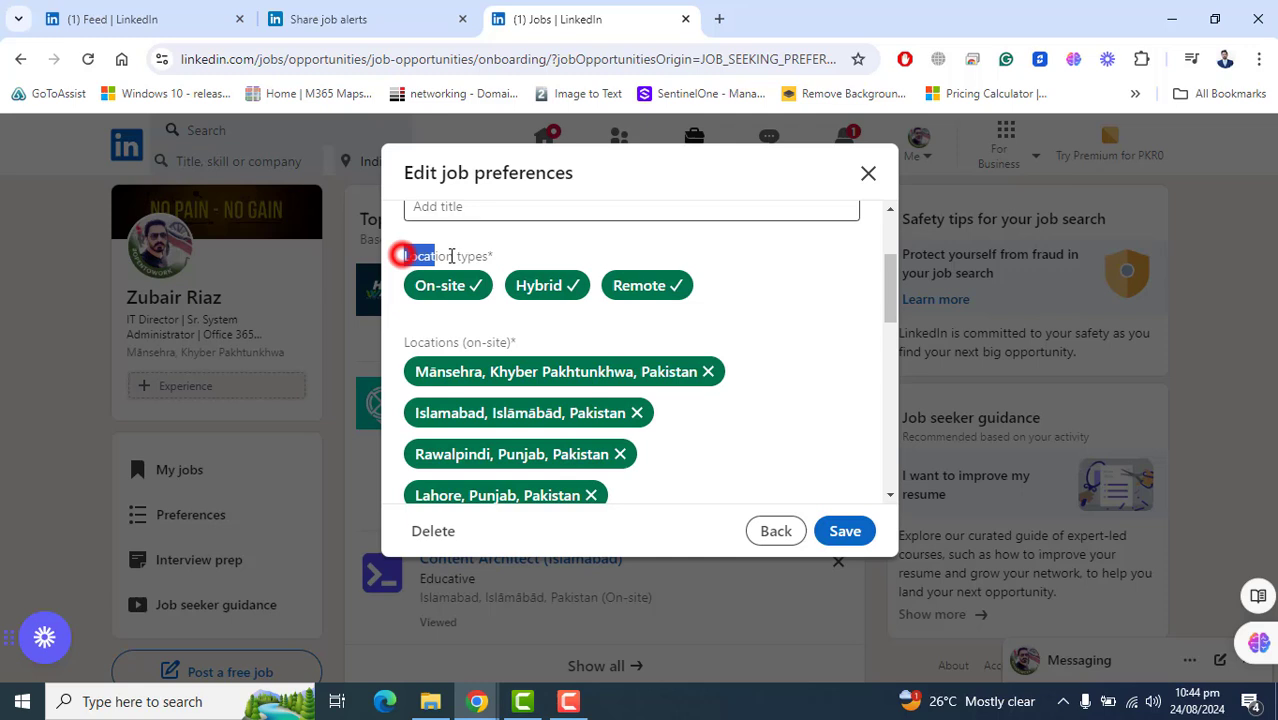
drag(451, 256, 500, 258)
click(750, 306)
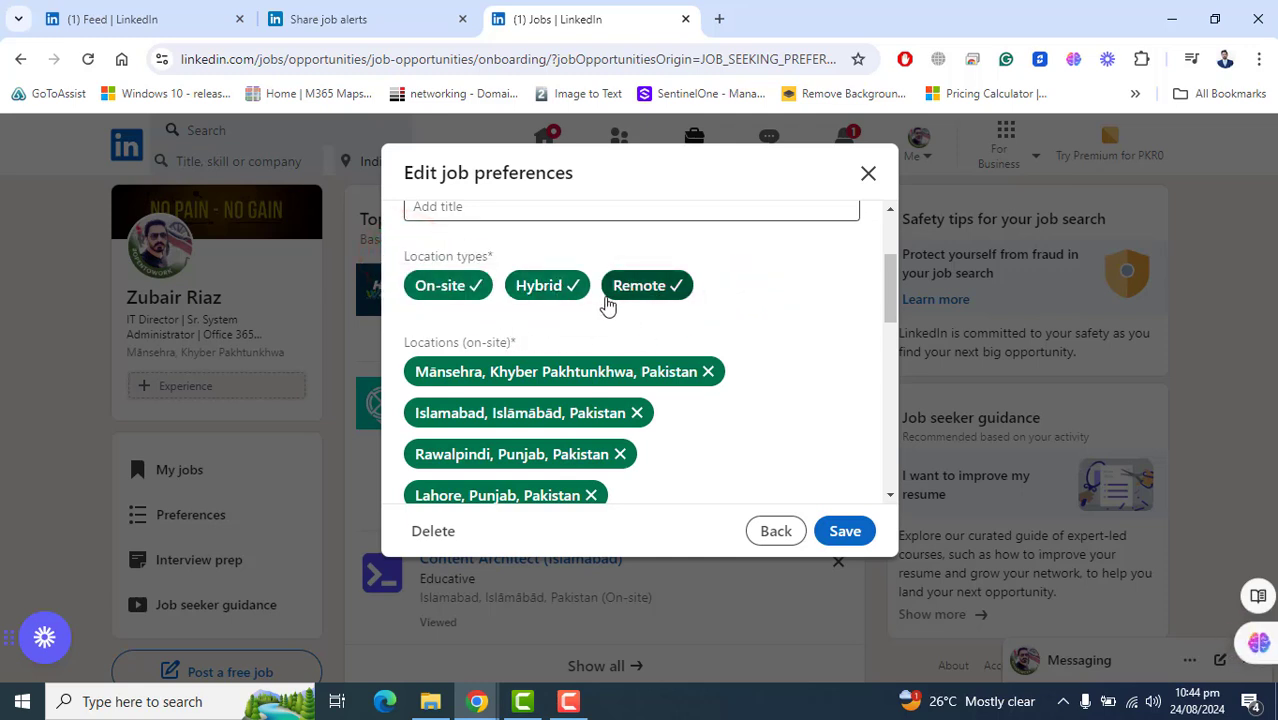
click(887, 276)
drag(526, 342, 413, 341)
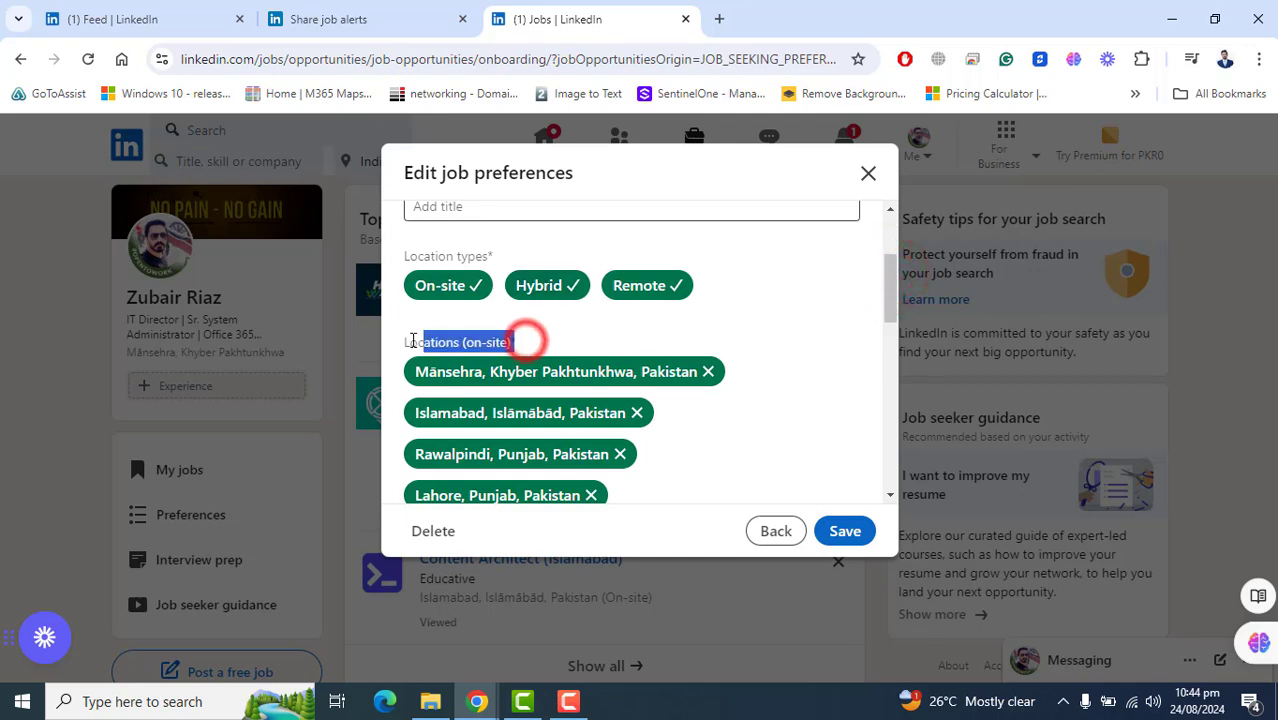
click(770, 387)
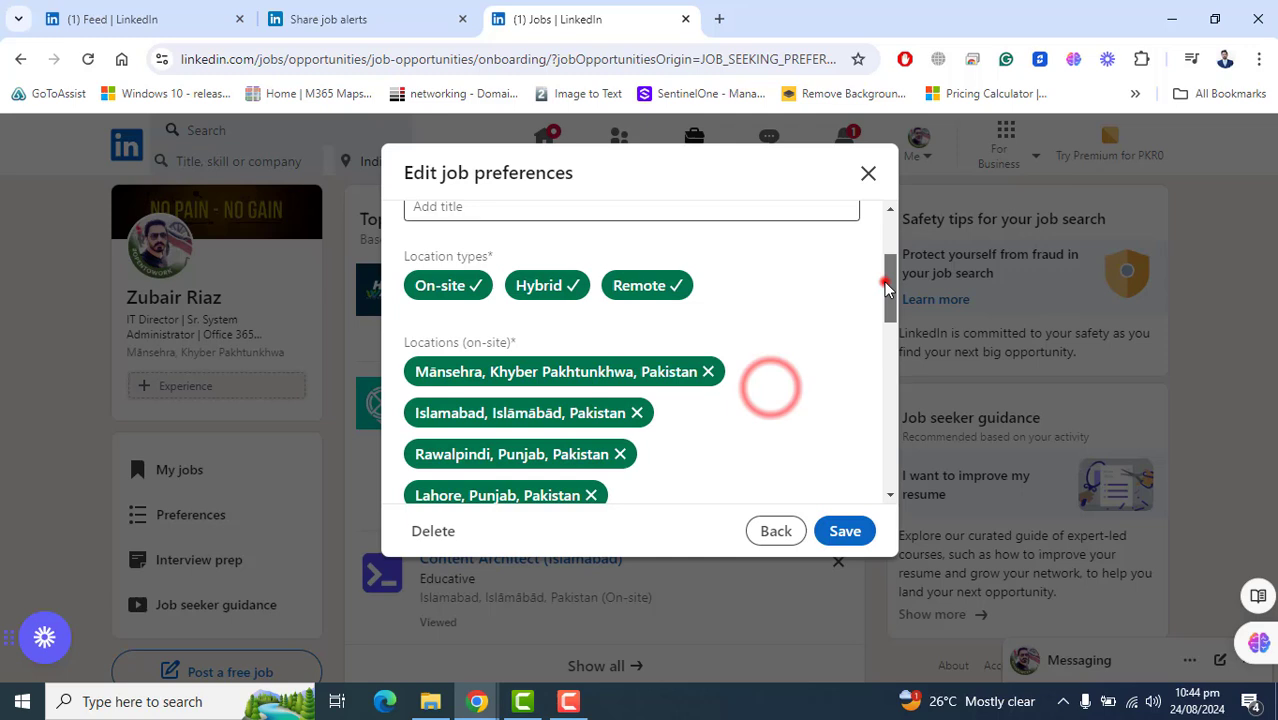
drag(885, 288, 884, 305)
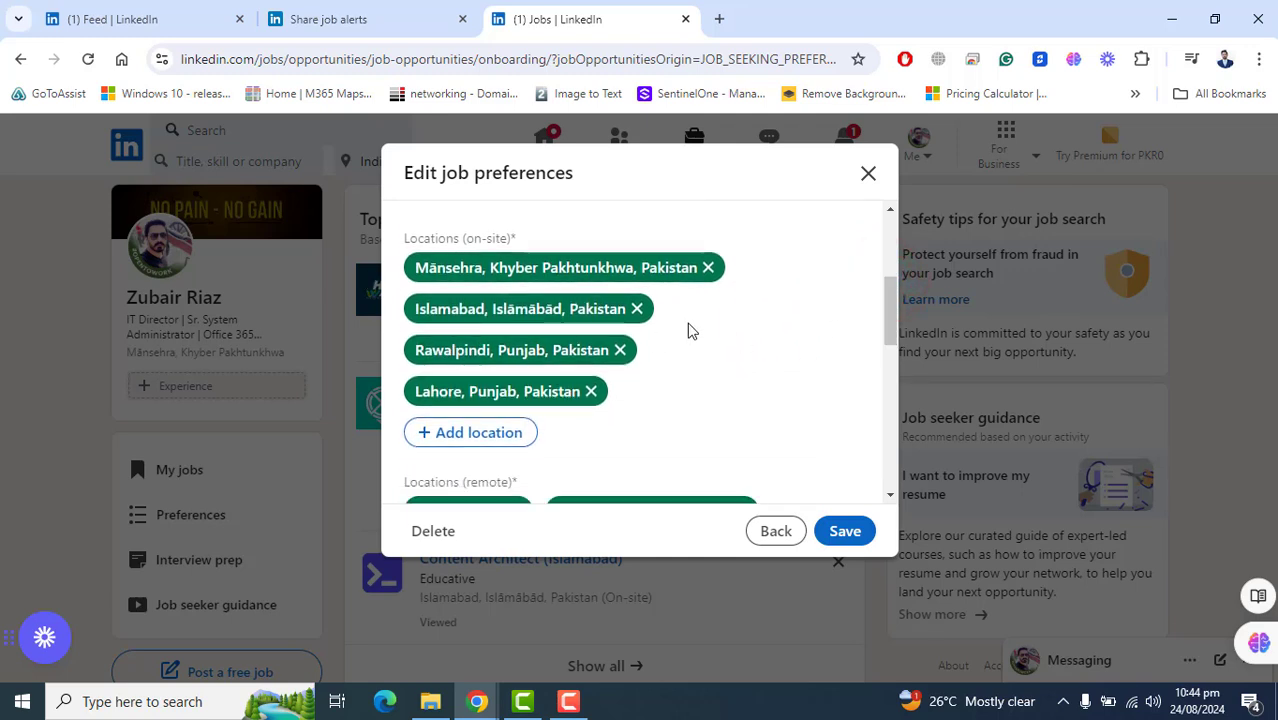
- Add United Kingdom as an on-site job location
click(487, 431)
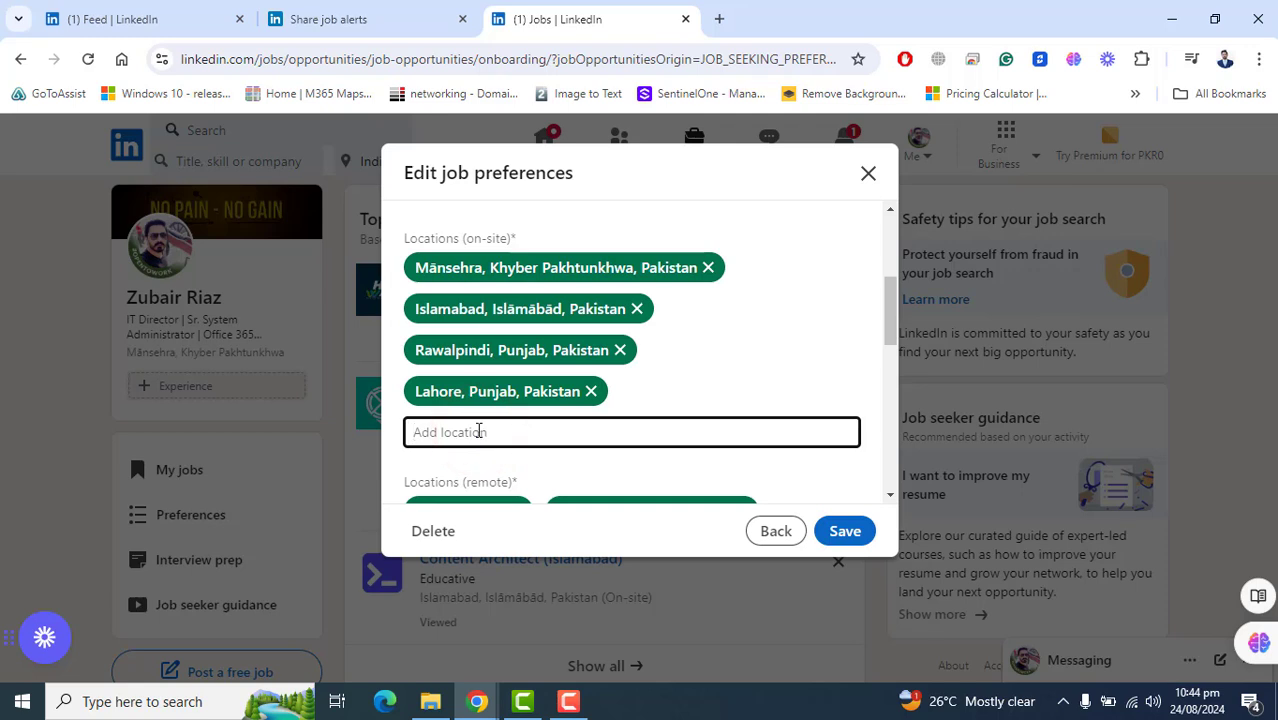
text(united)
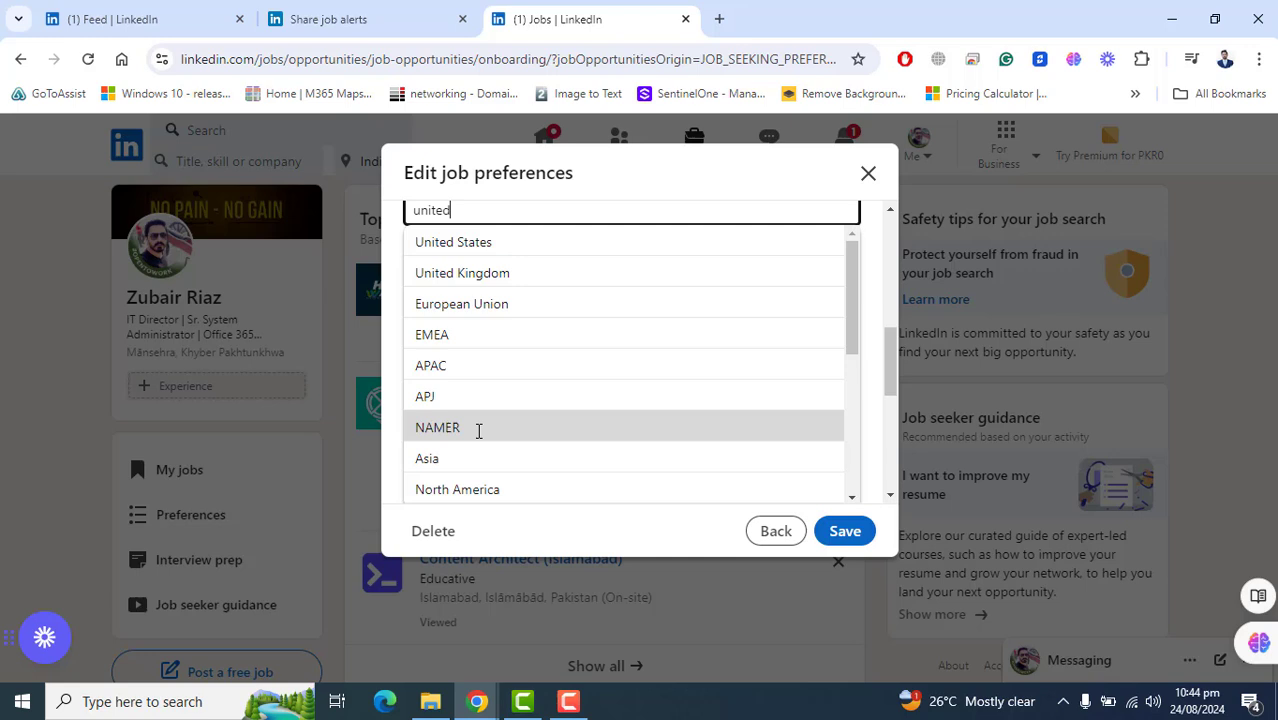
click(500, 270)
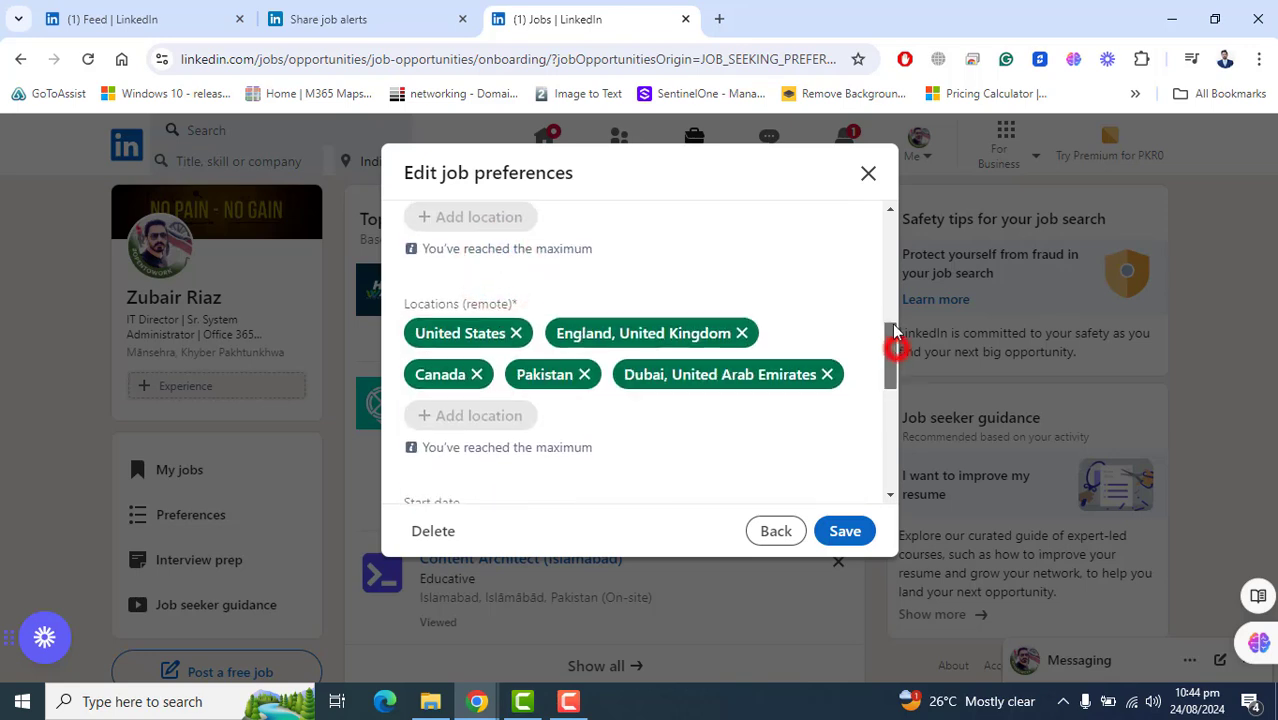
- Review the maximum-reached note and remote locations (United States, England, Canada, Pakistan, Dubai)
drag(893, 355, 893, 322)
drag(417, 397, 563, 397)
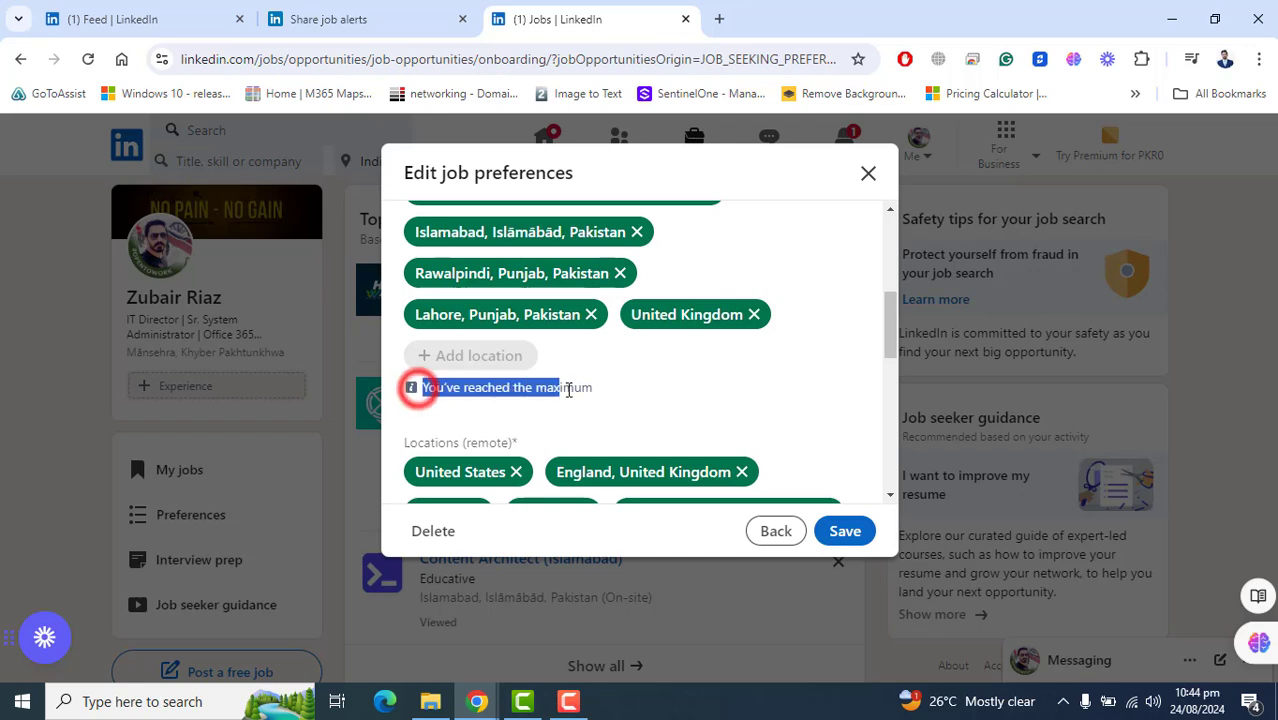
drag(886, 336, 888, 330)
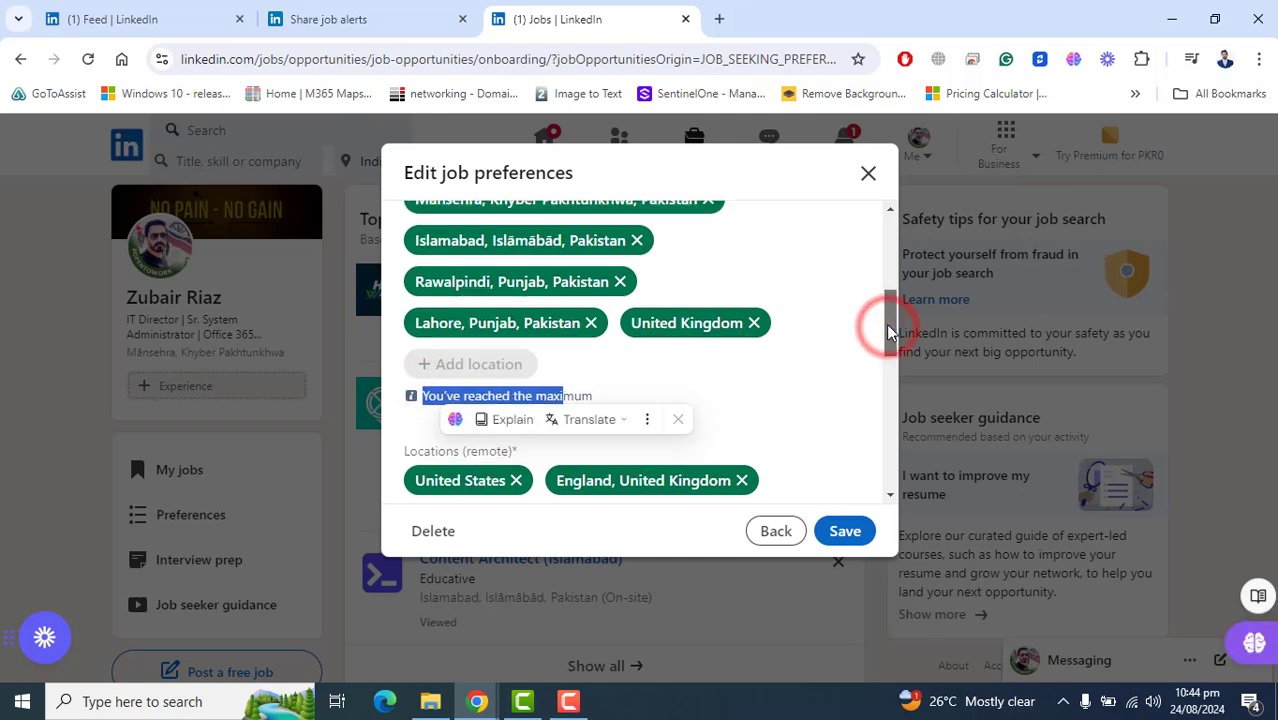
scroll(673, 362, down, 1)
click(669, 372)
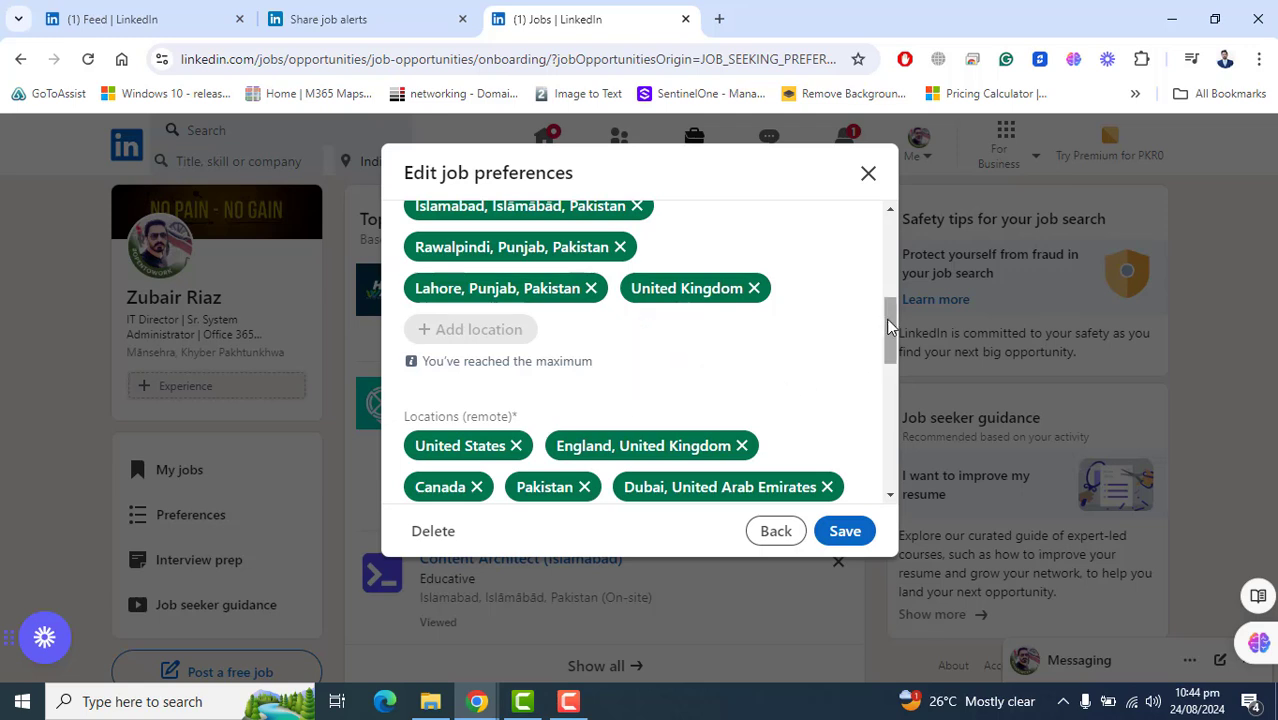
scroll(886, 319, down, 1)
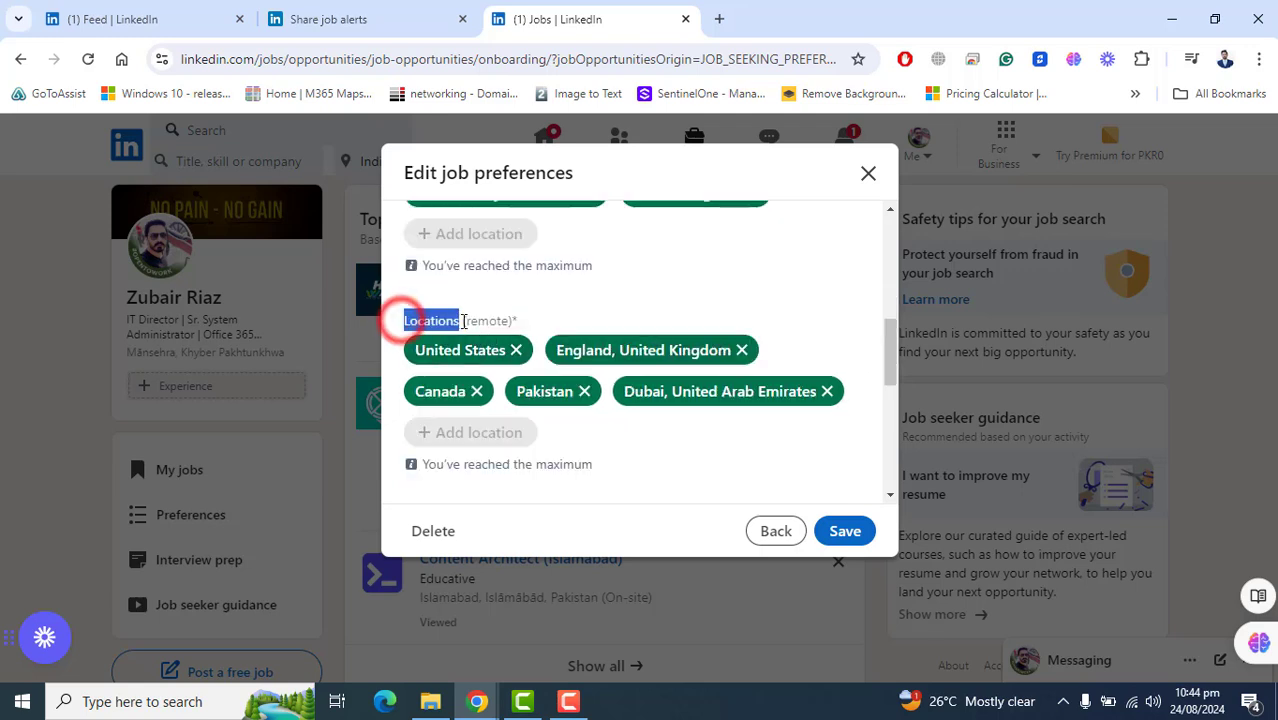
drag(401, 326, 528, 331)
click(651, 292)
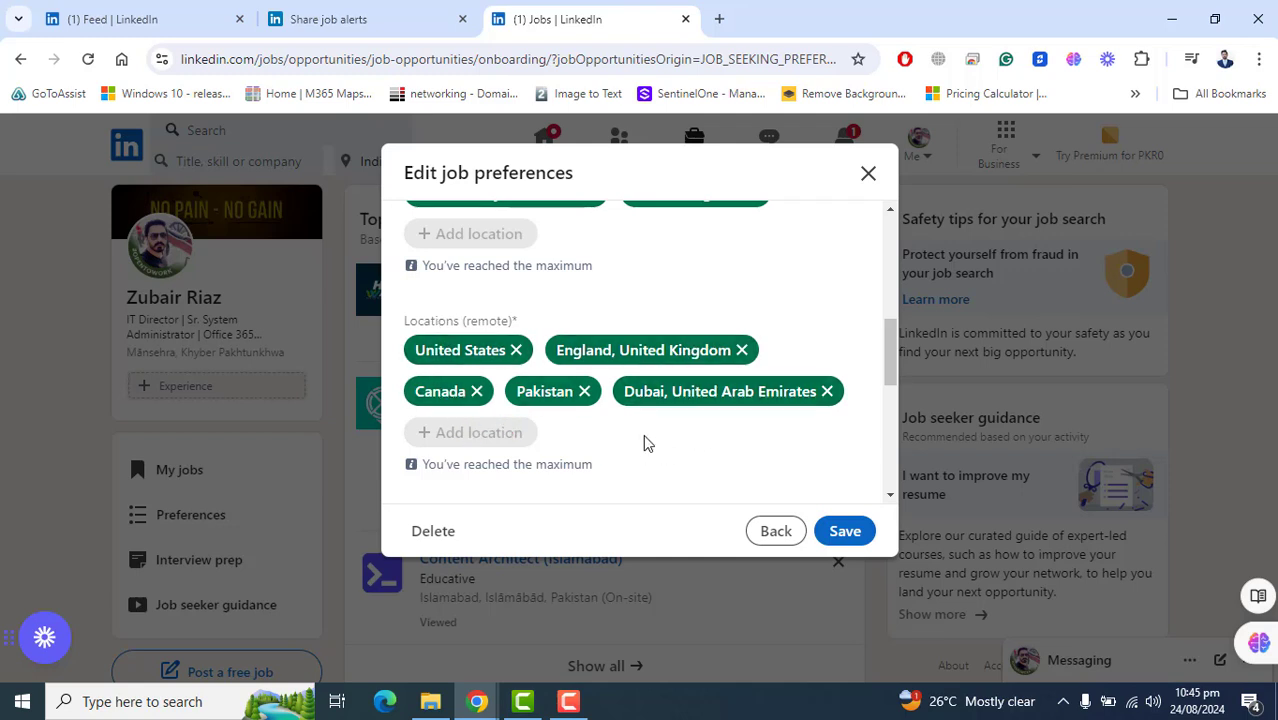
- Switch the start date to Flexible, then back to Immediately
scroll(880, 375, down, 2)
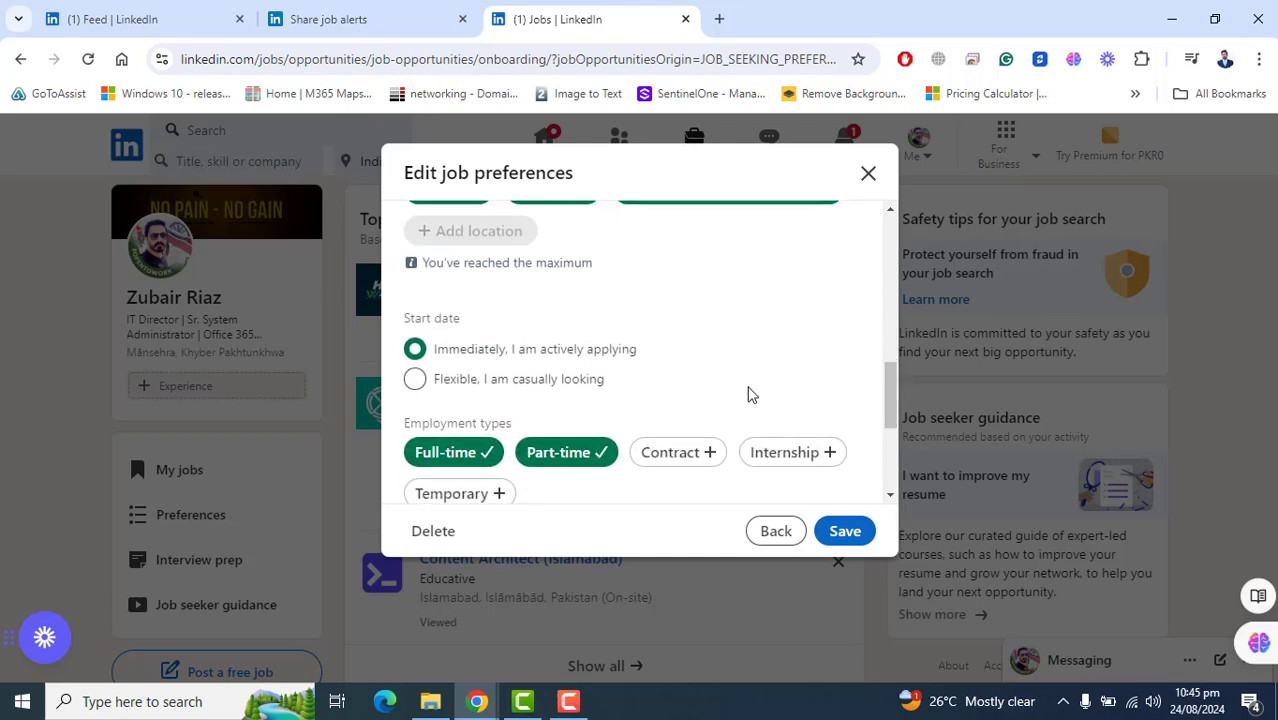
triple_click(489, 321)
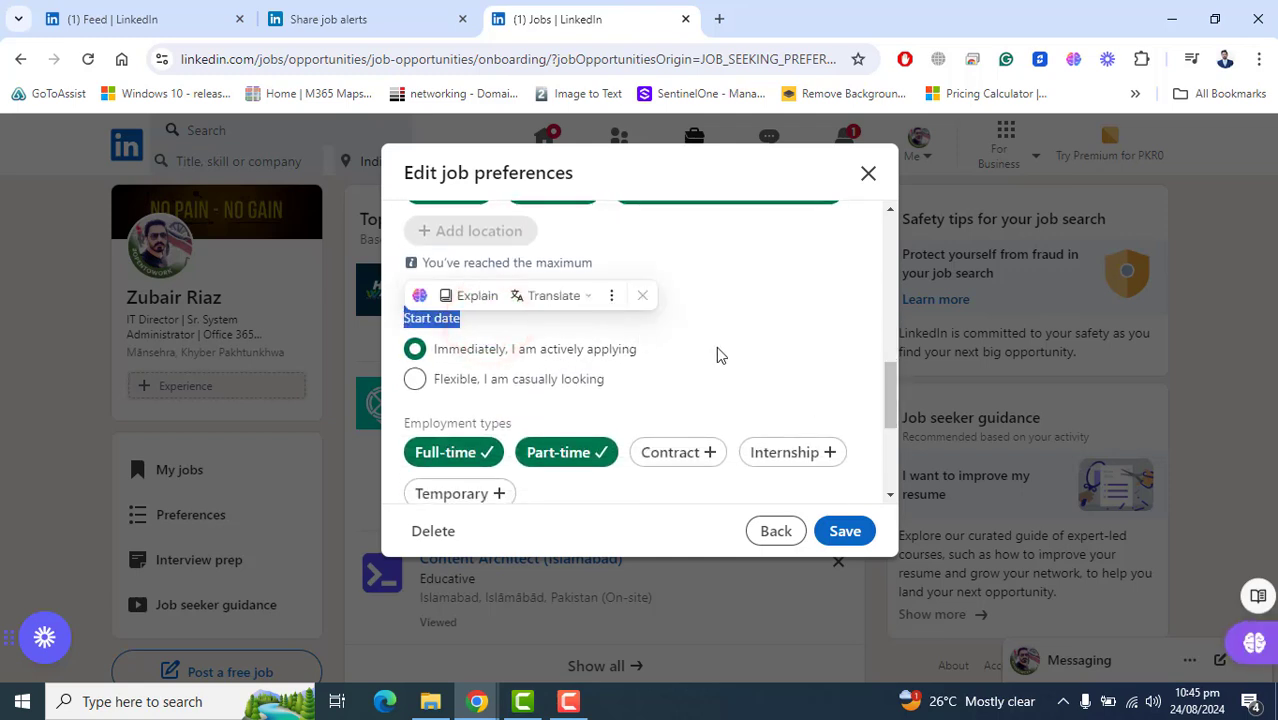
click(779, 345)
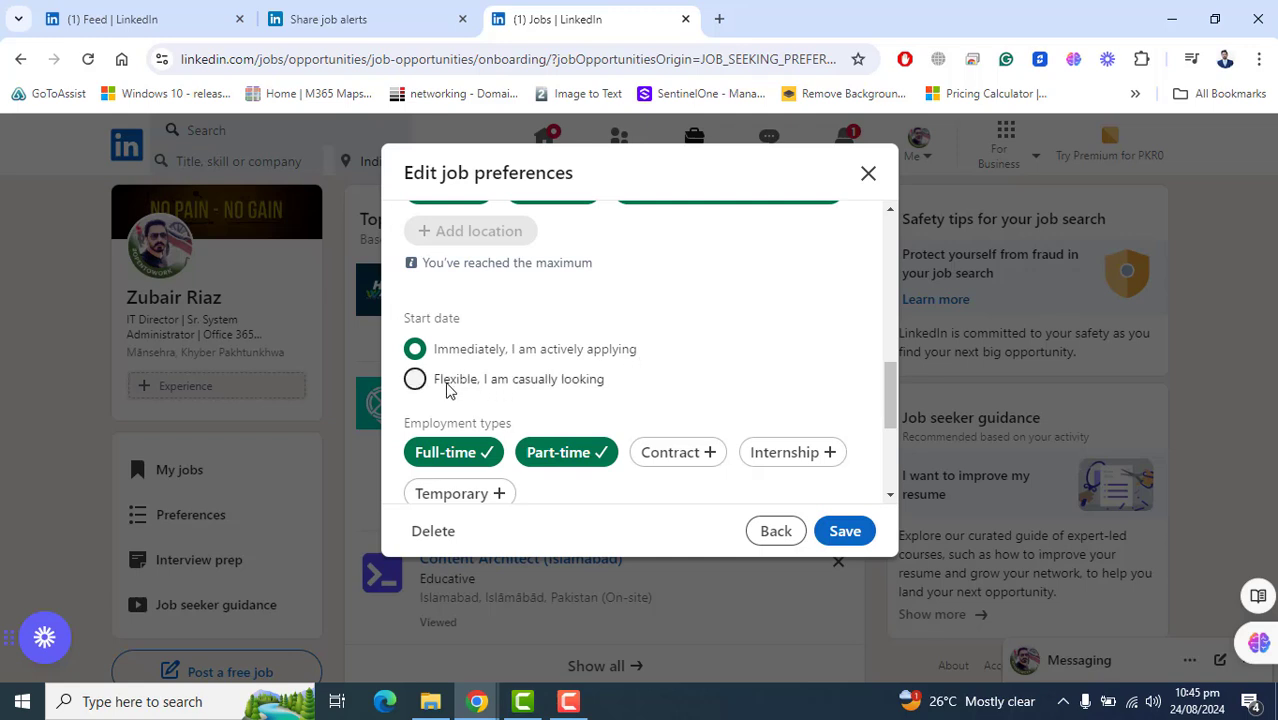
click(411, 381)
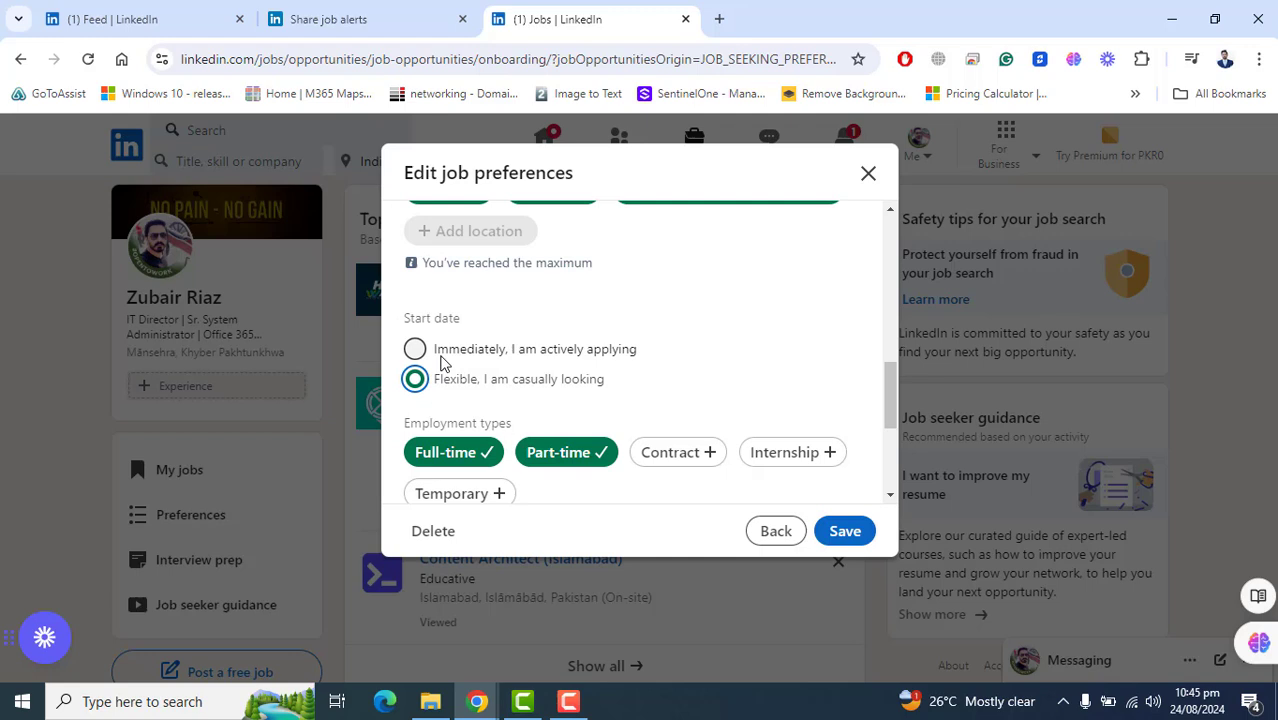
click(410, 351)
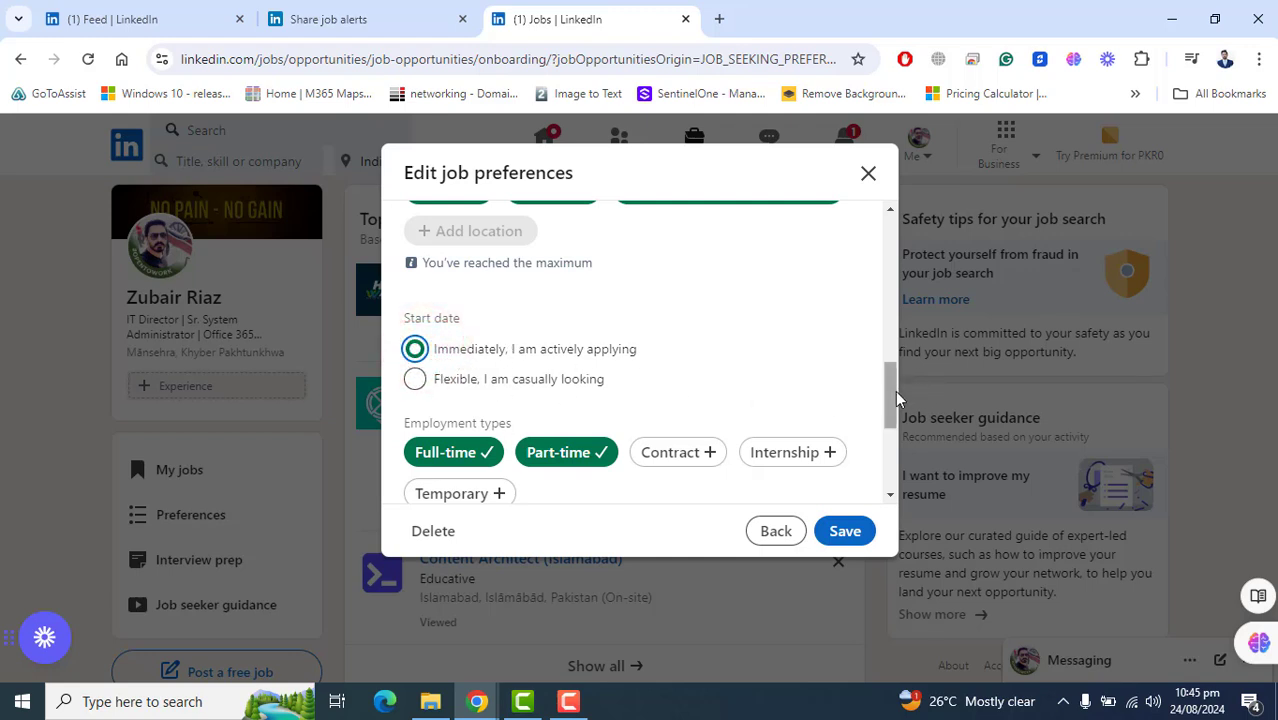
- Add Contract to the employment types, leaving Internship unchecked
drag(895, 397, 893, 414)
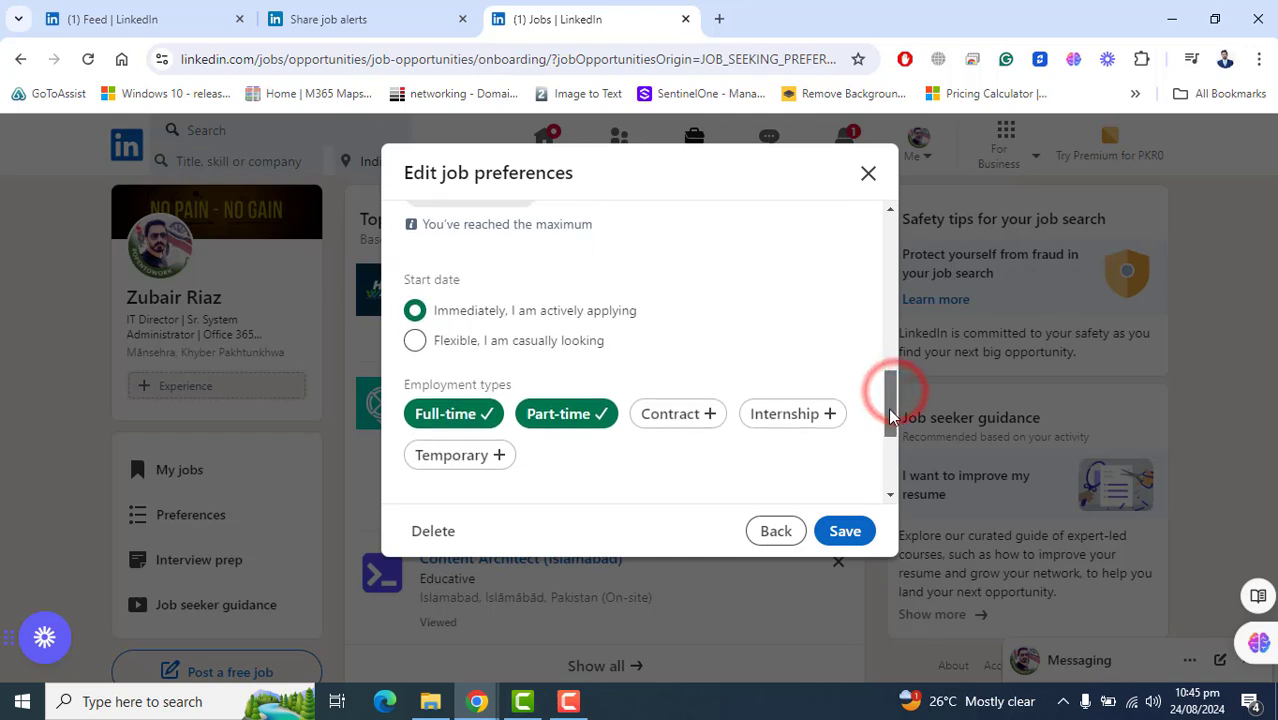
drag(403, 343, 548, 374)
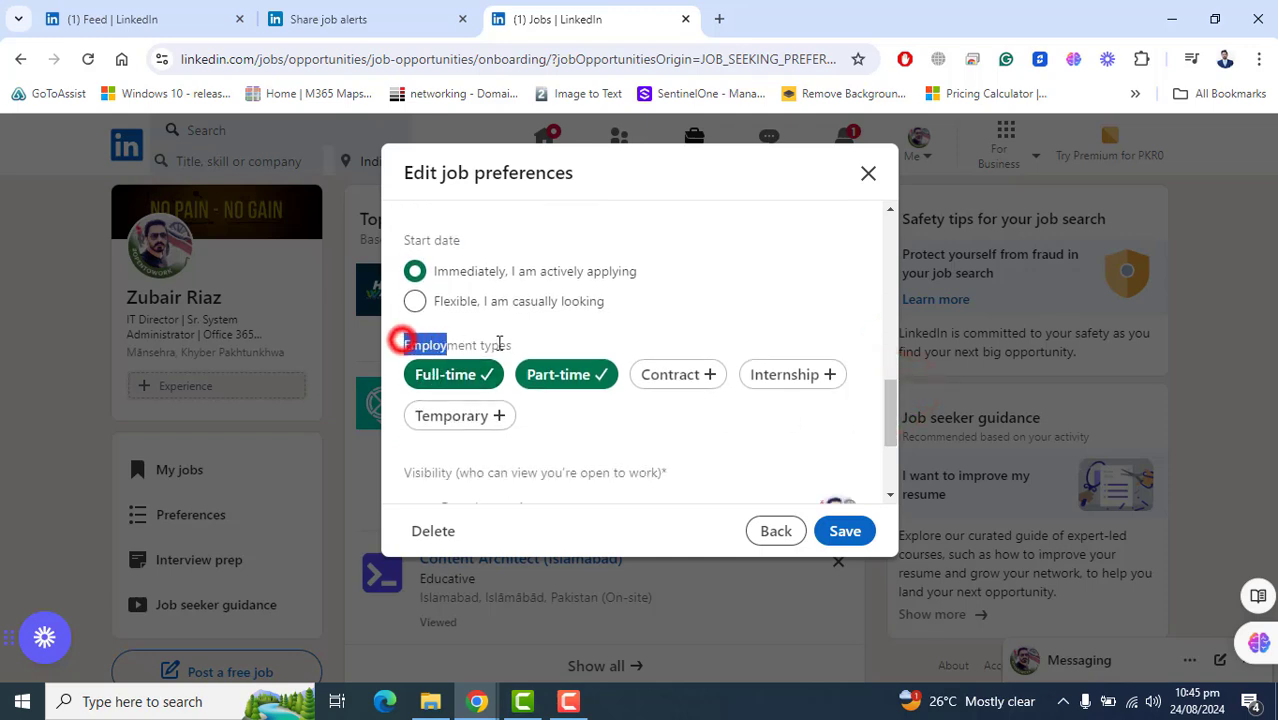
click(749, 310)
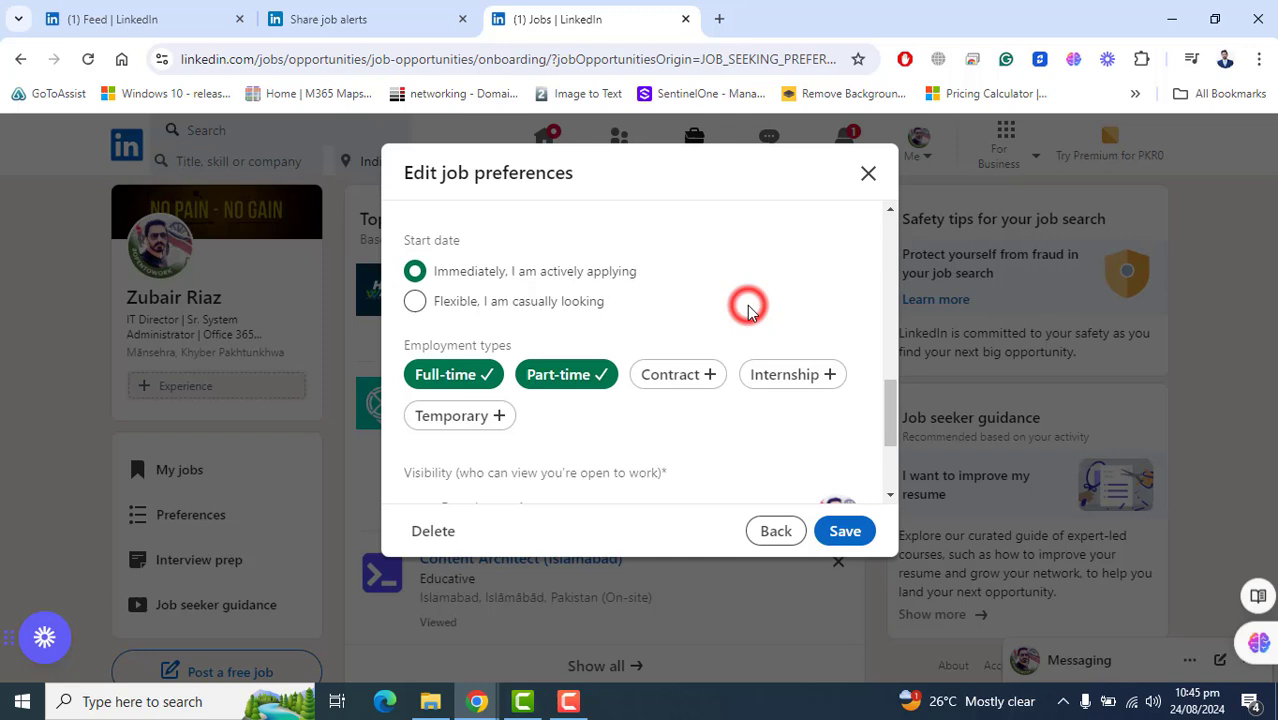
click(673, 376)
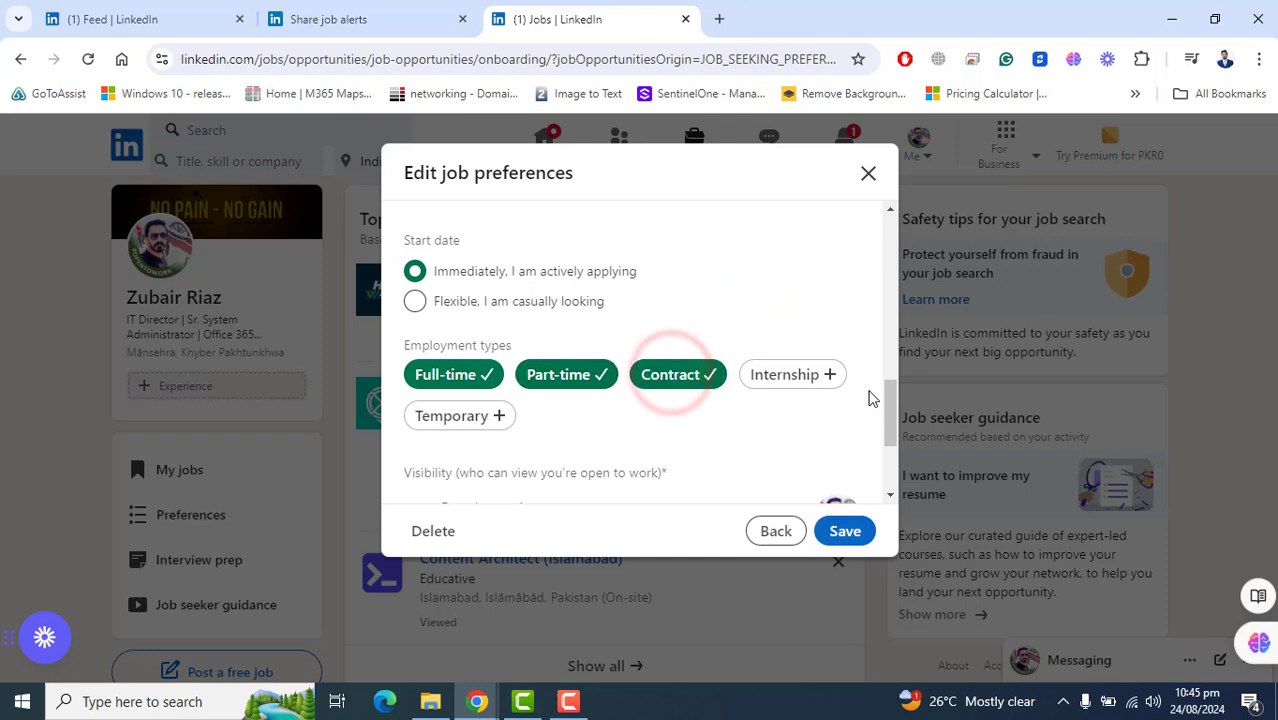
drag(883, 407, 885, 410)
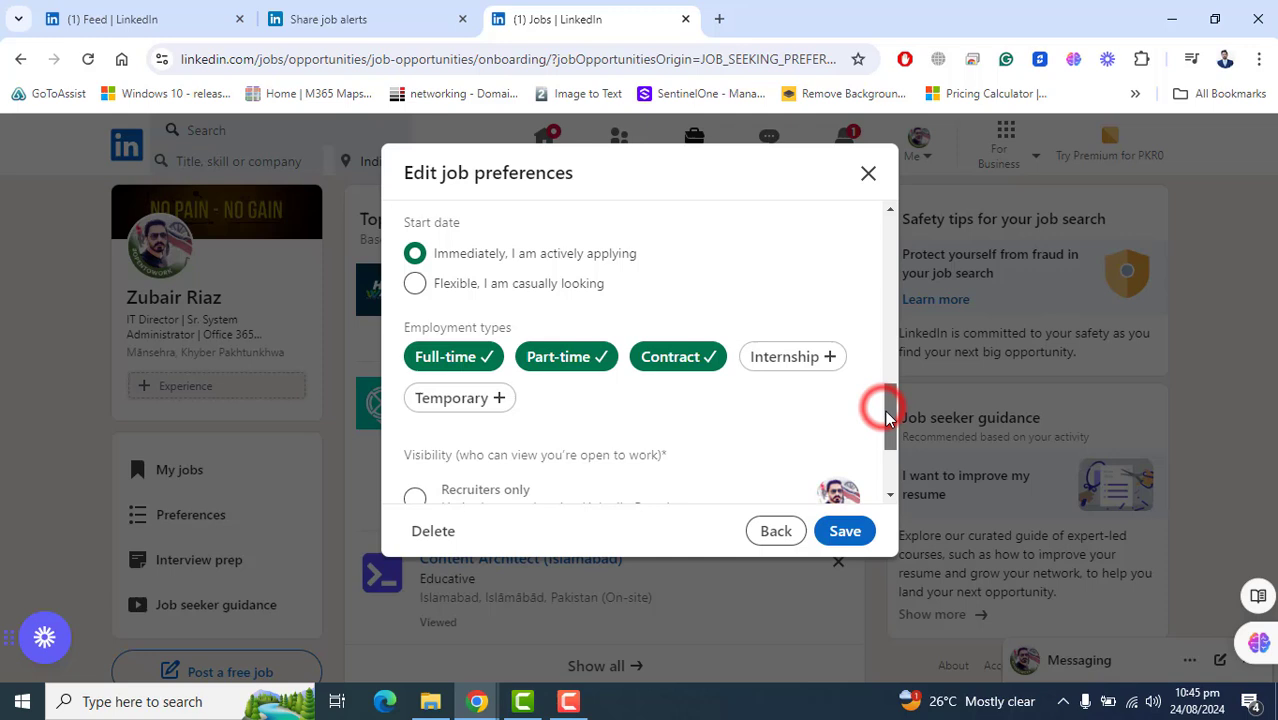
click(663, 358)
click(771, 357)
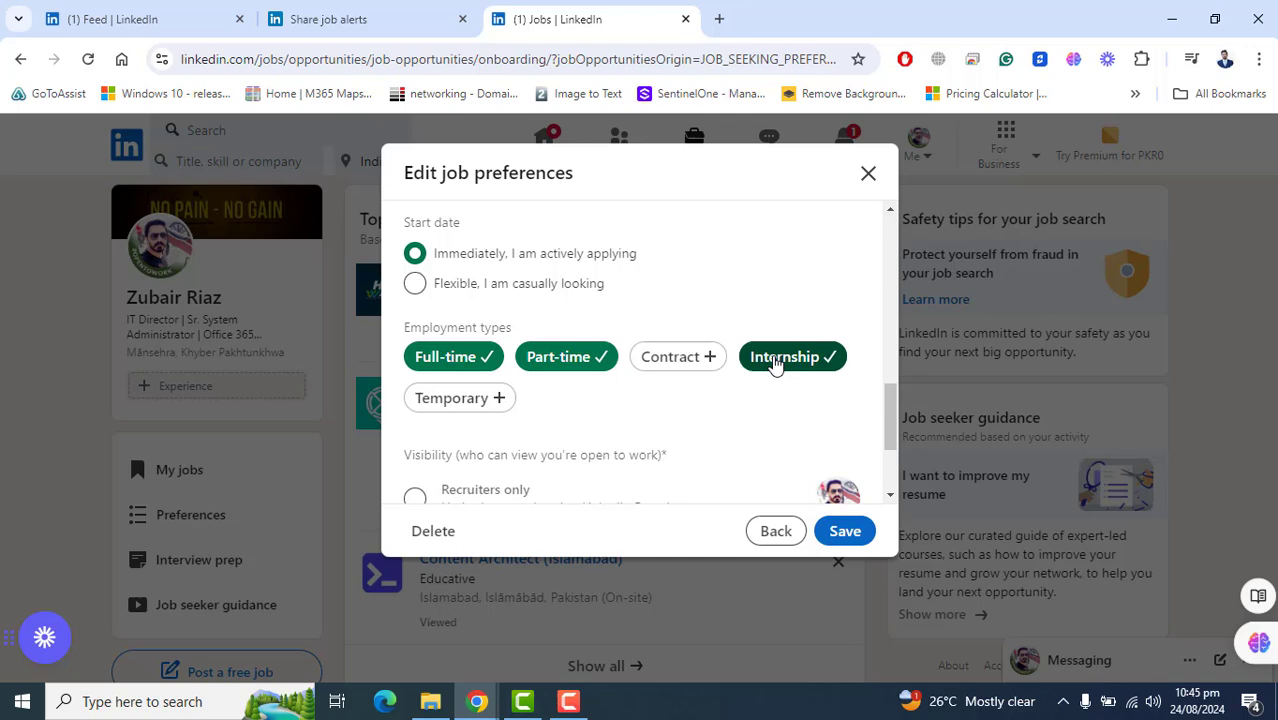
click(775, 360)
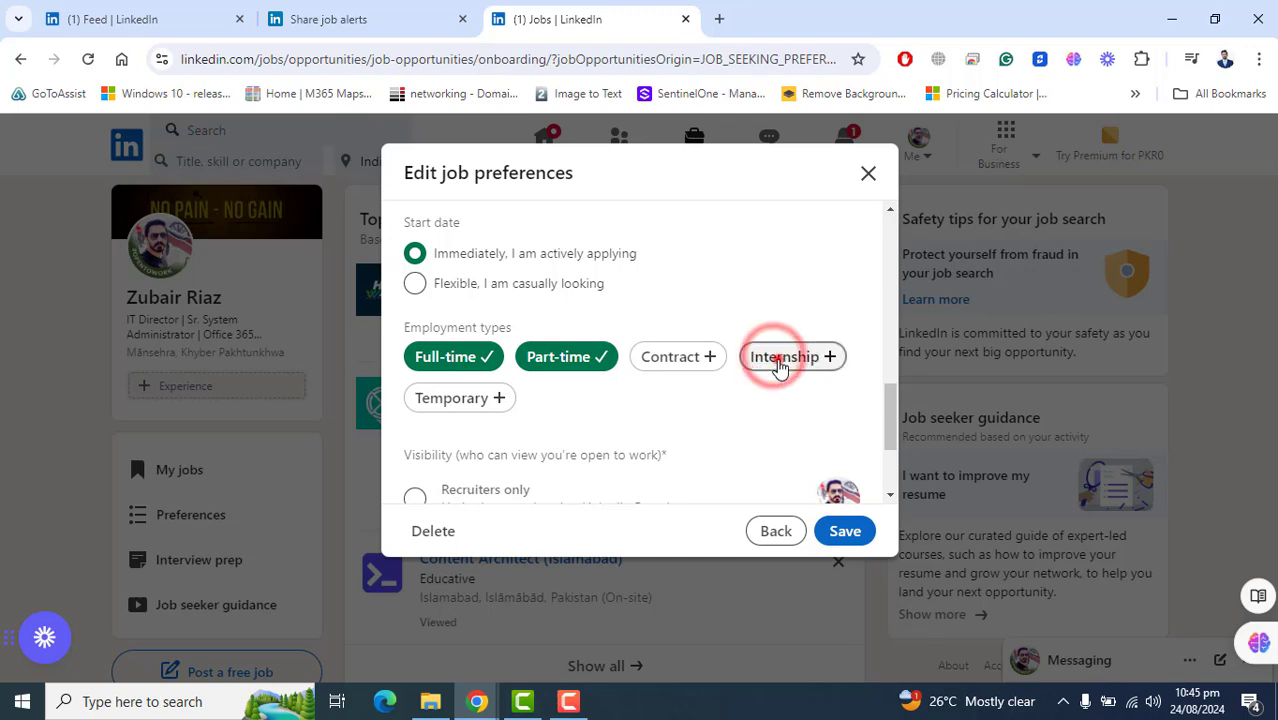
click(777, 360)
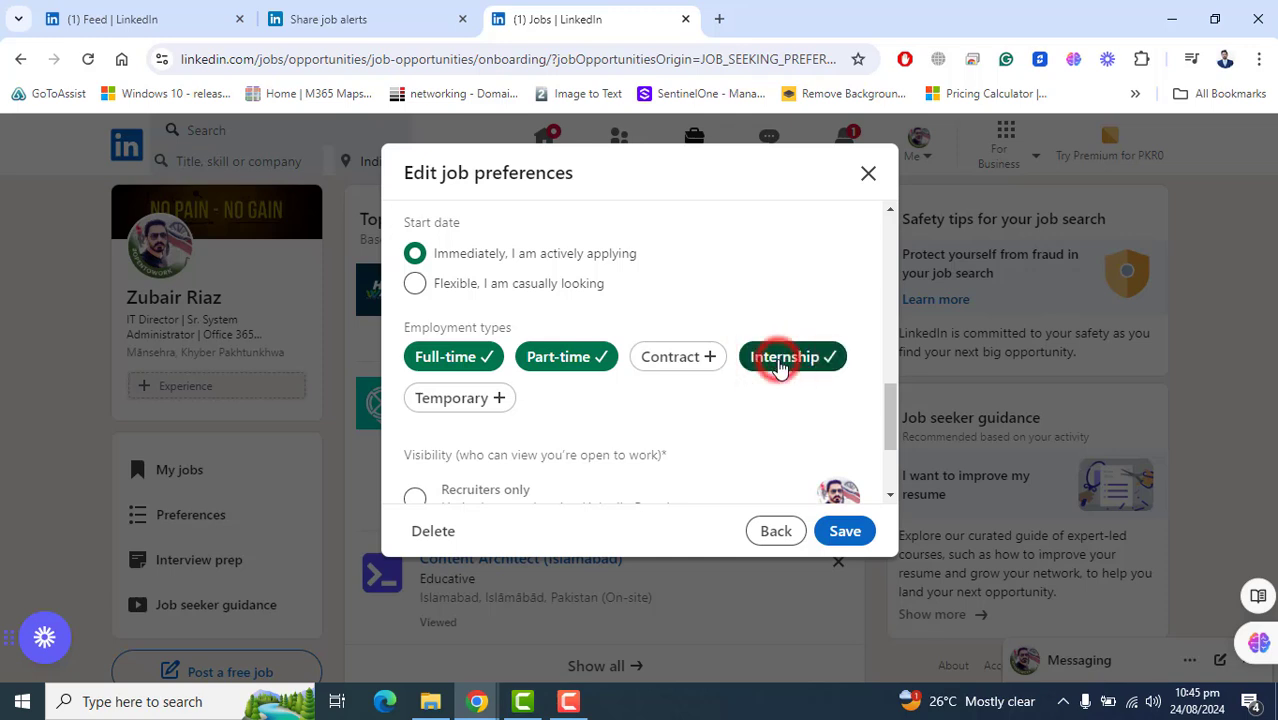
click(672, 357)
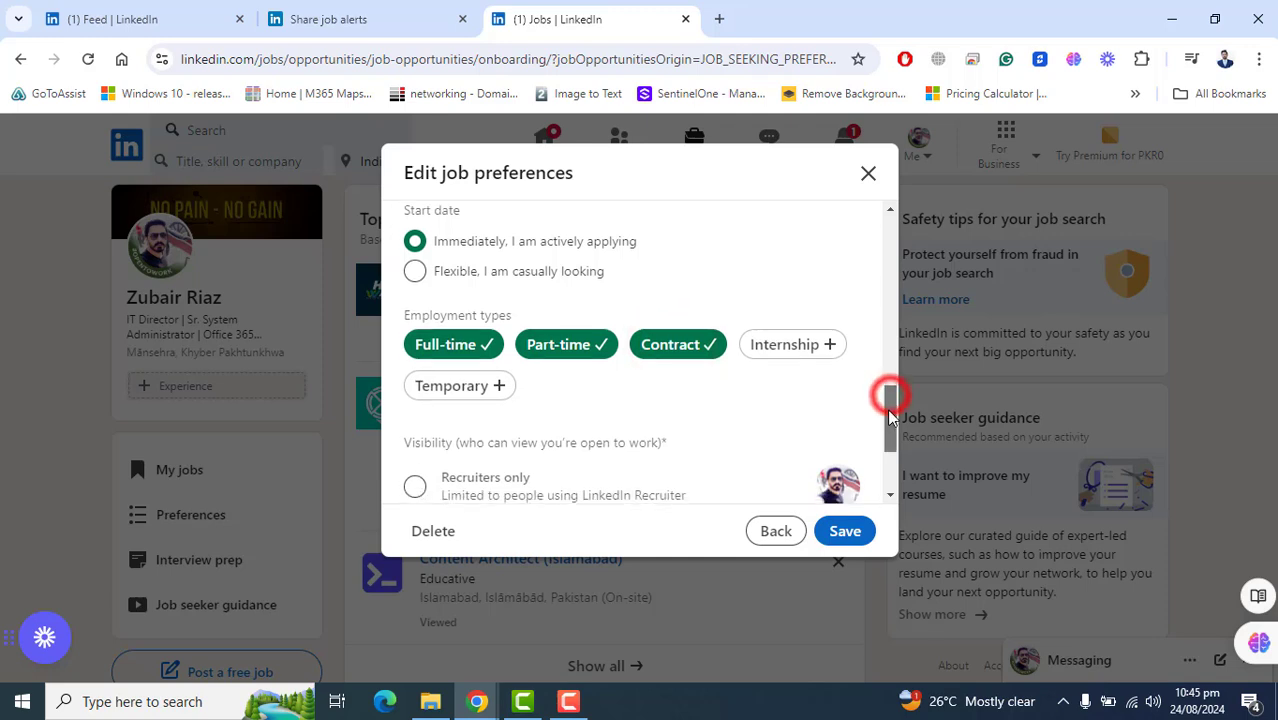
- Set open-to-work visibility to All LinkedIn members and save the job preferences
drag(891, 398, 885, 424)
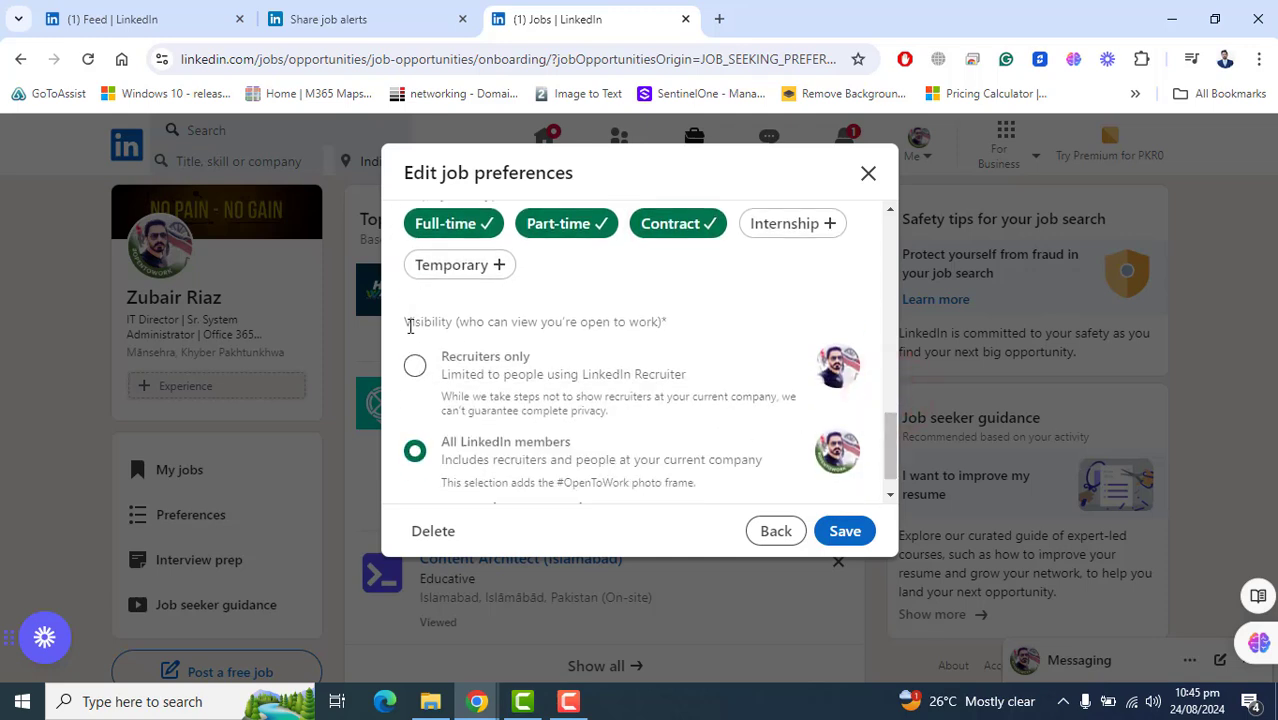
drag(409, 326, 610, 323)
click(707, 334)
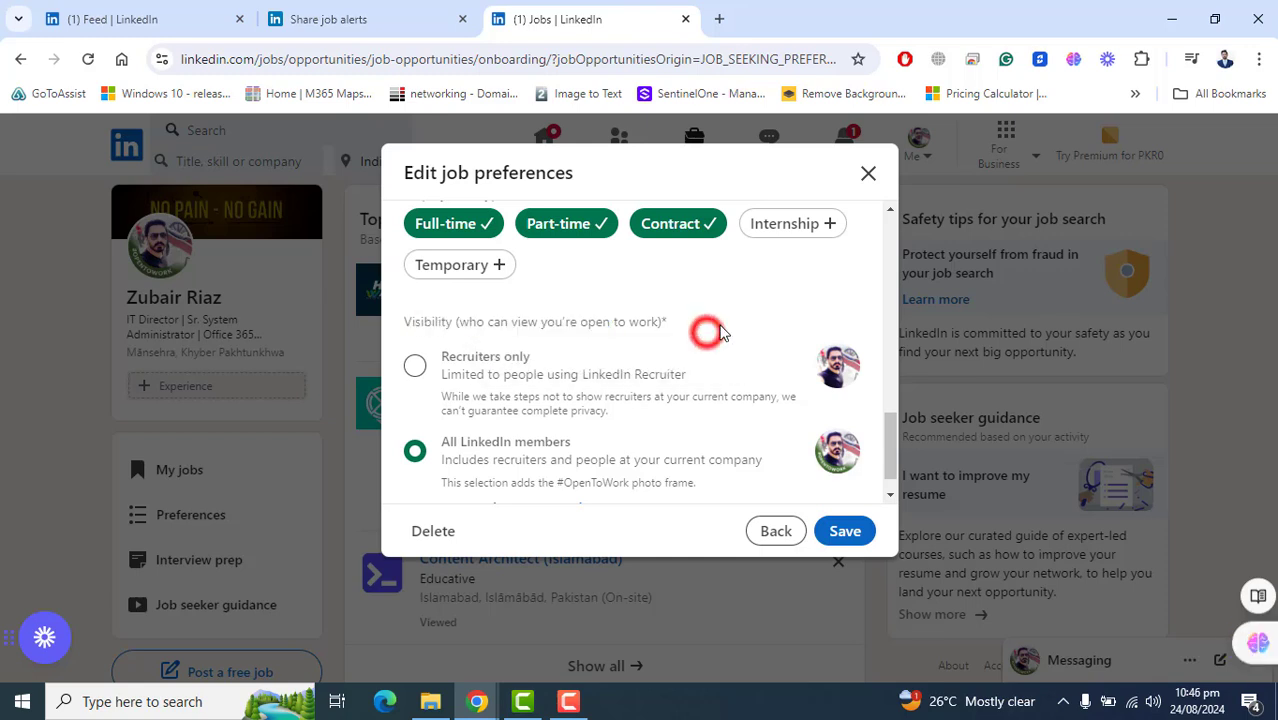
drag(529, 352, 410, 364)
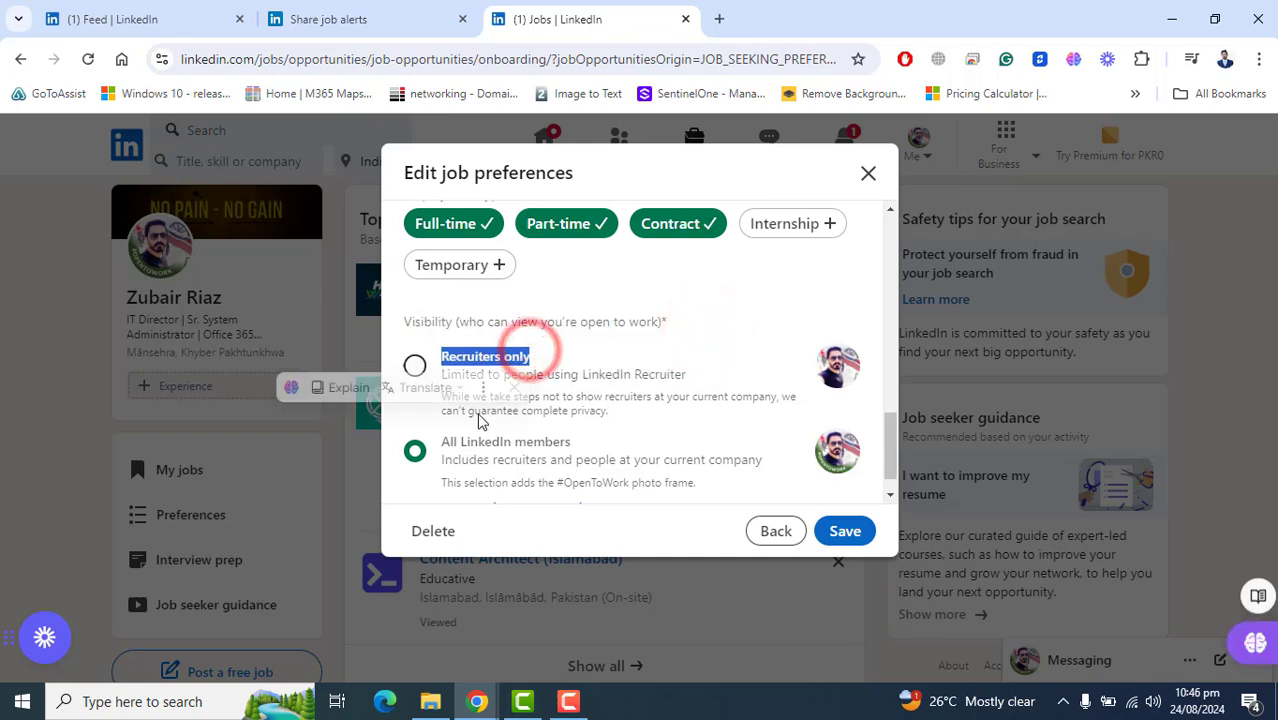
triple_click(542, 442)
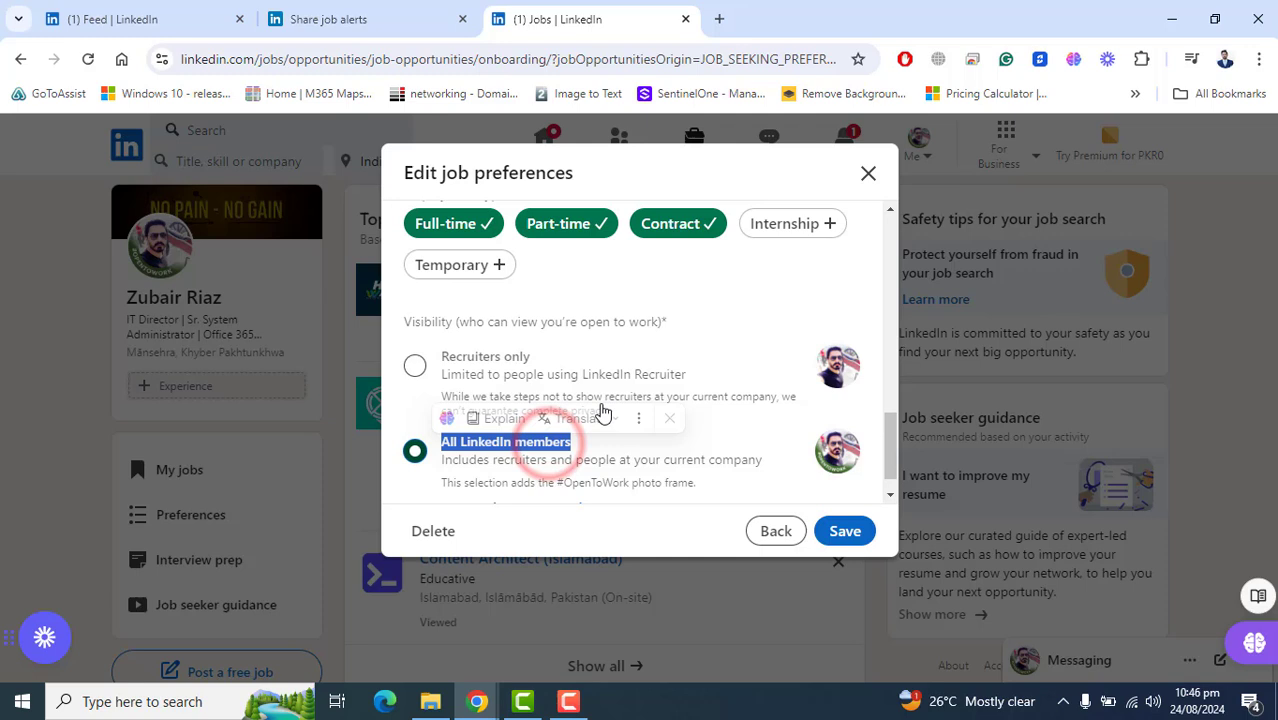
click(793, 282)
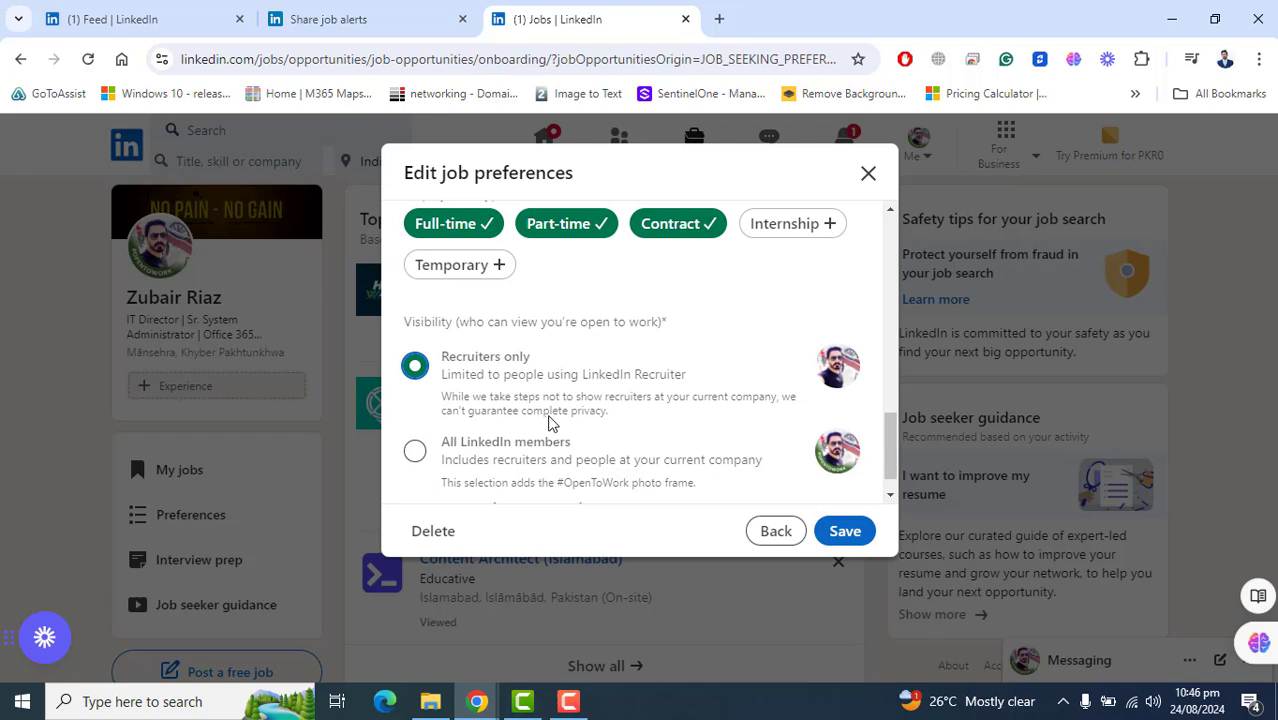
click(416, 451)
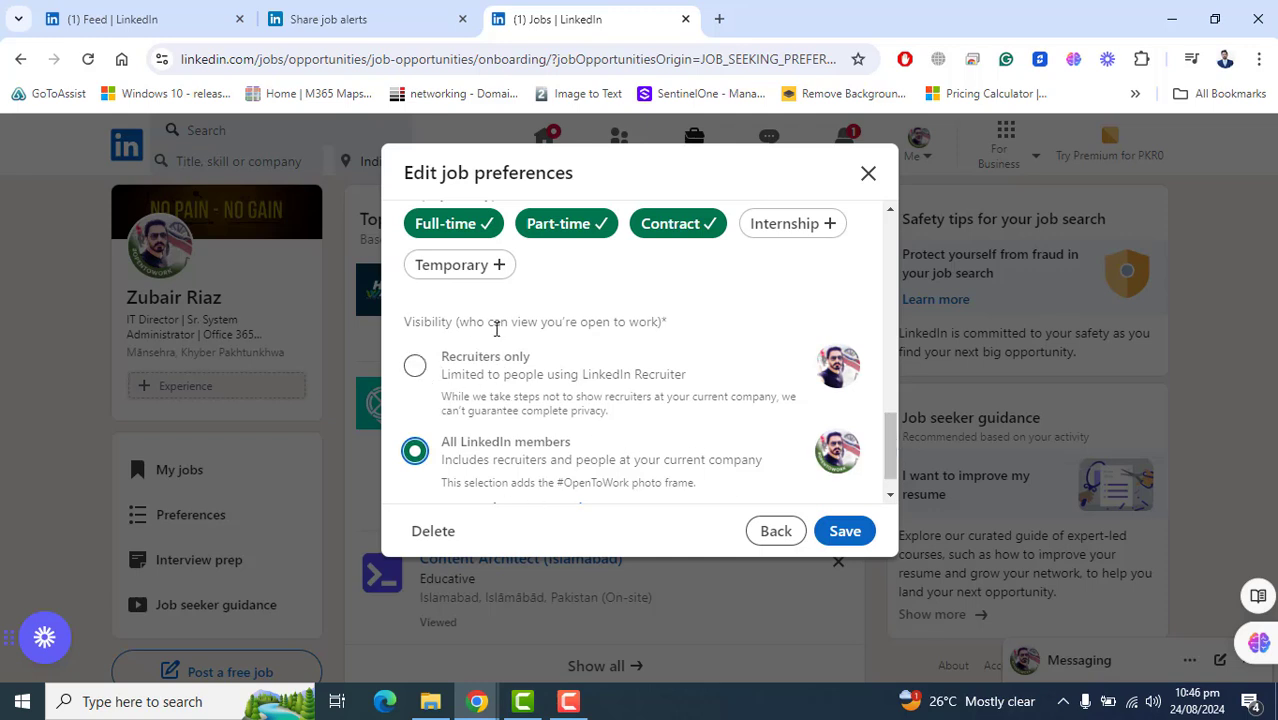
drag(496, 325, 562, 324)
click(760, 470)
click(838, 535)
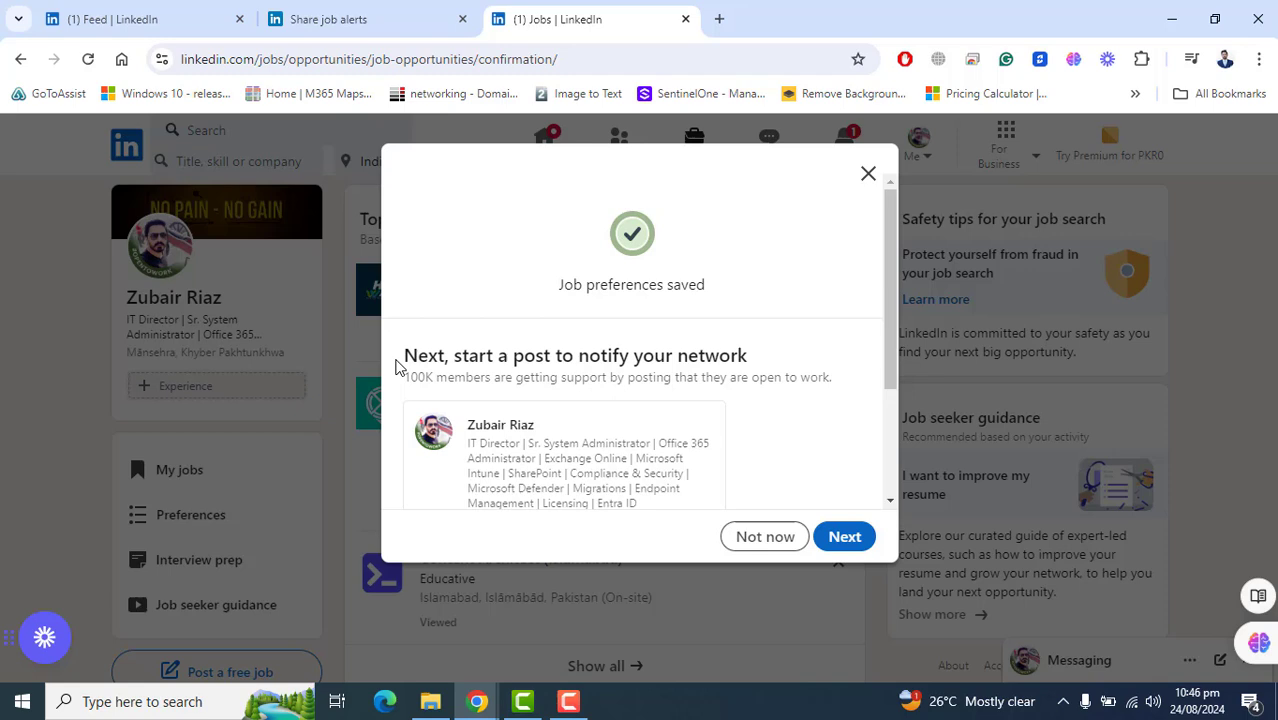
- Save Open to Work without announcing it to the network ('Not now')
drag(403, 353, 534, 356)
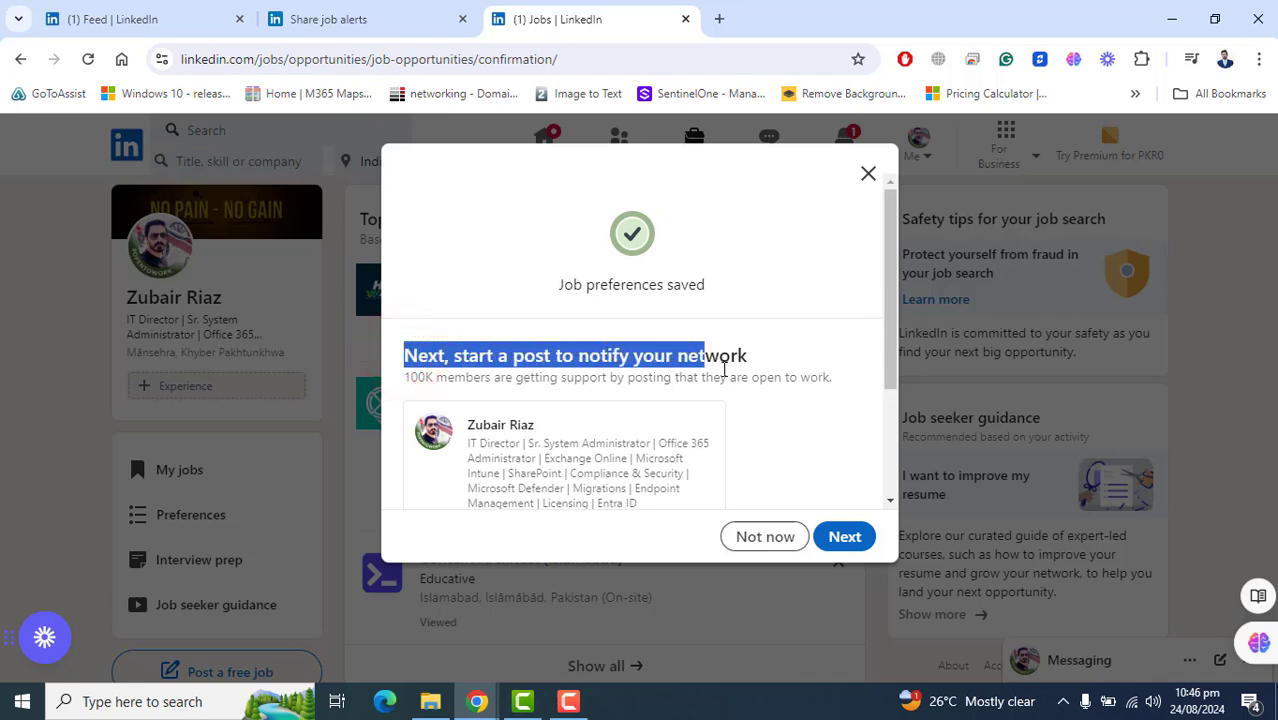
drag(600, 363, 827, 318)
click(826, 314)
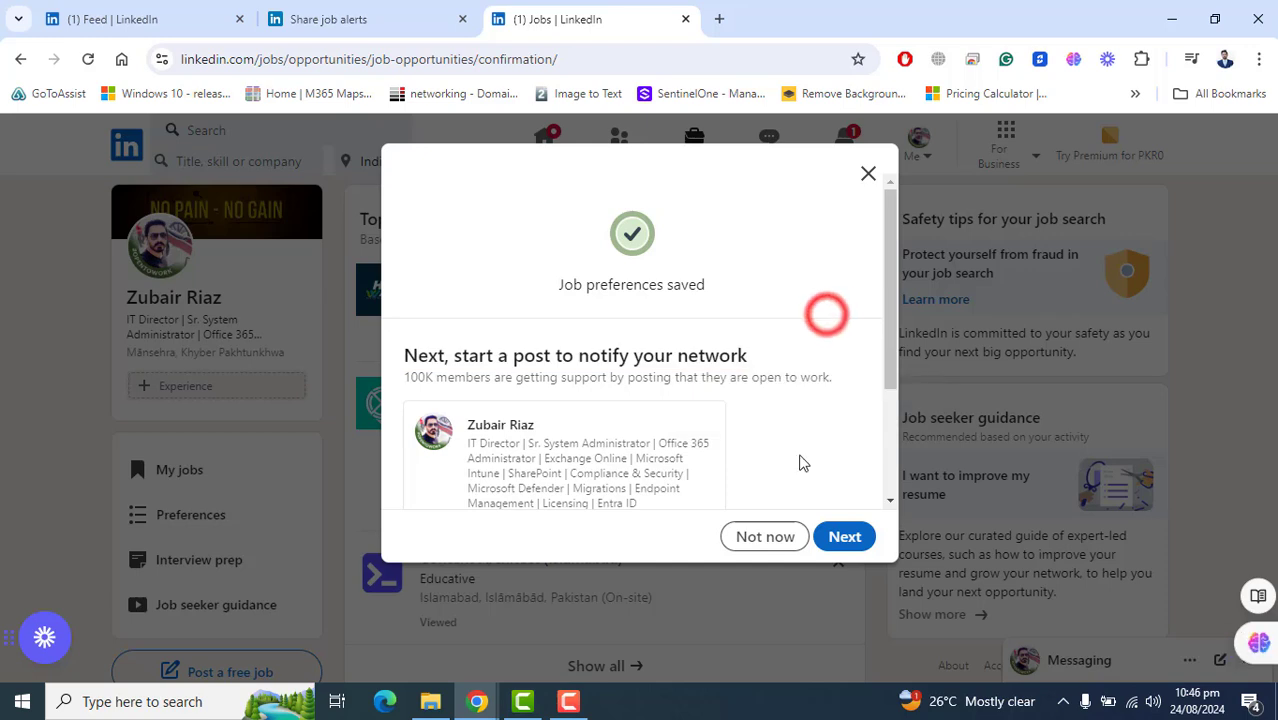
click(768, 537)
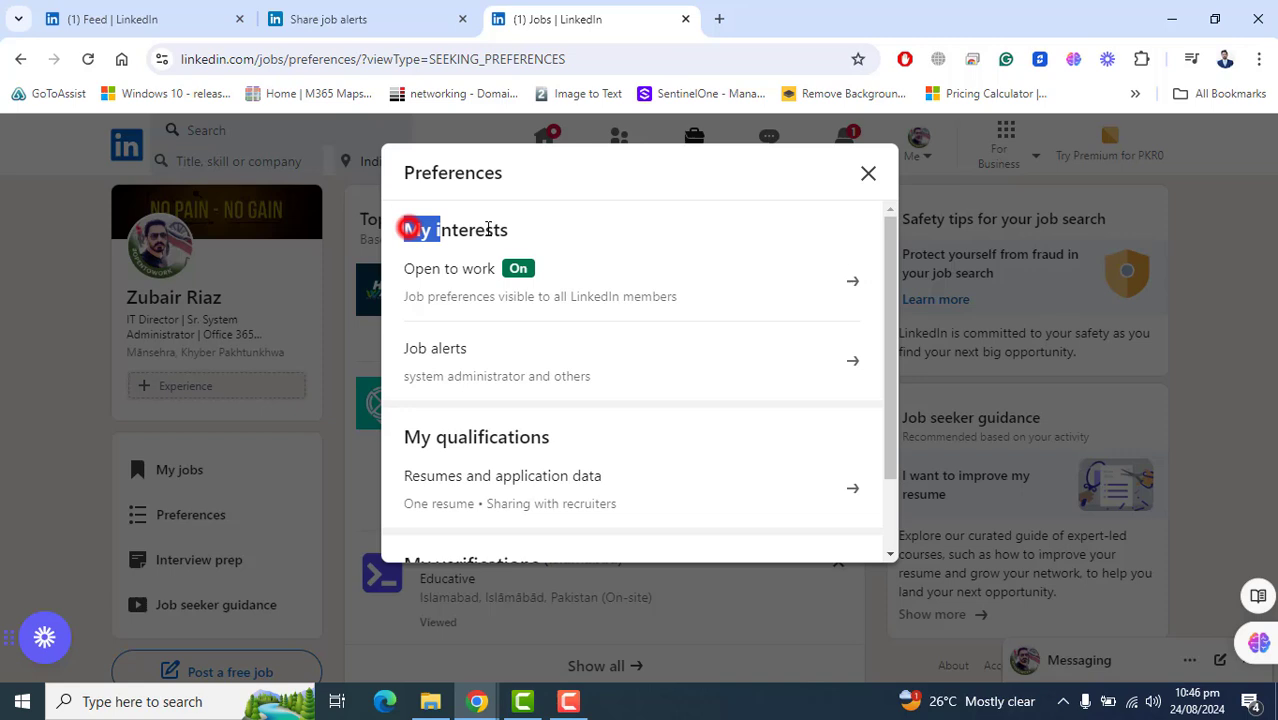
- Open the job alerts list from My interests and expand it to show all alerts
drag(407, 229, 508, 231)
click(858, 364)
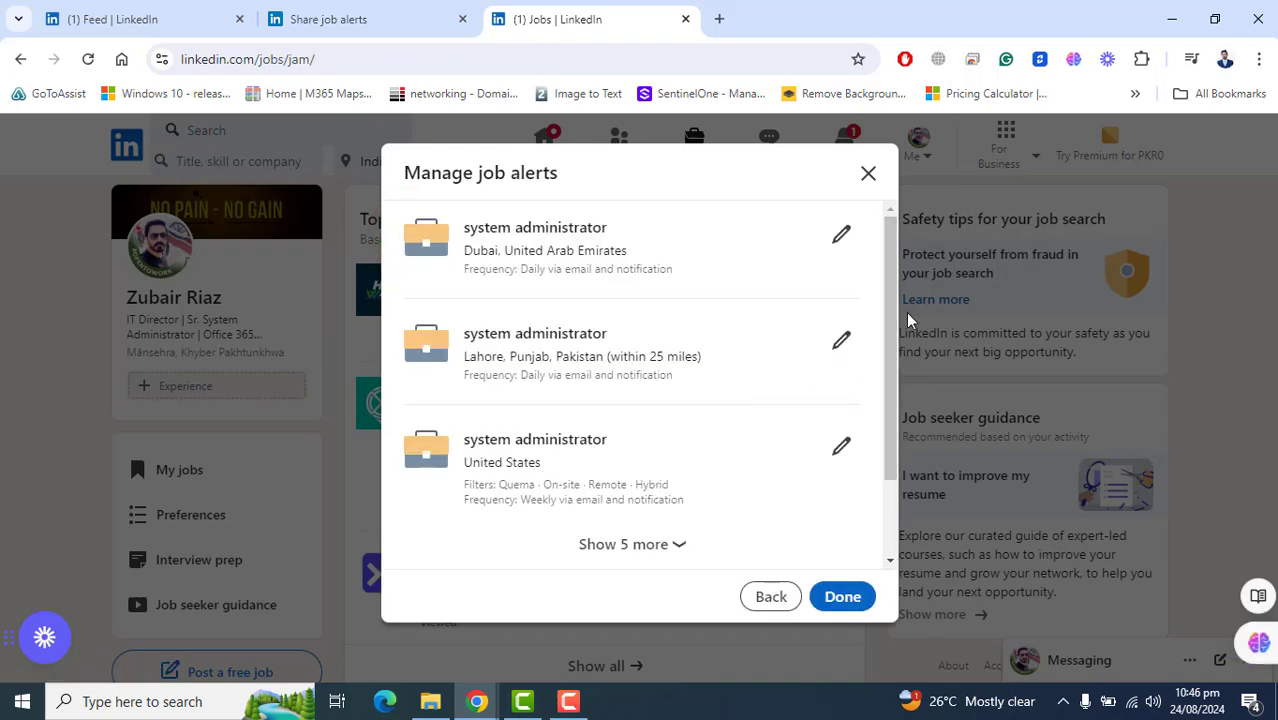
drag(889, 309, 870, 470)
click(651, 442)
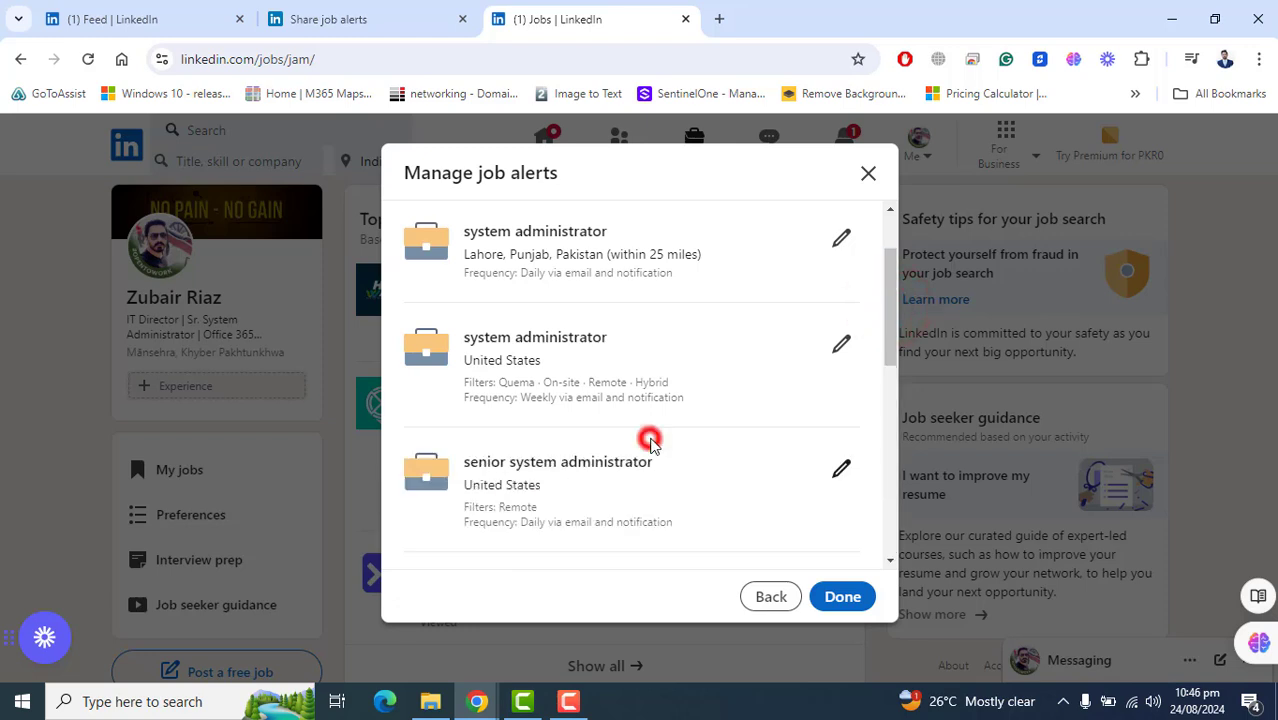
mouse_move(888, 335)
mouse_down()
mouse_move(886, 221)
mouse_move(866, 442)
mouse_up()
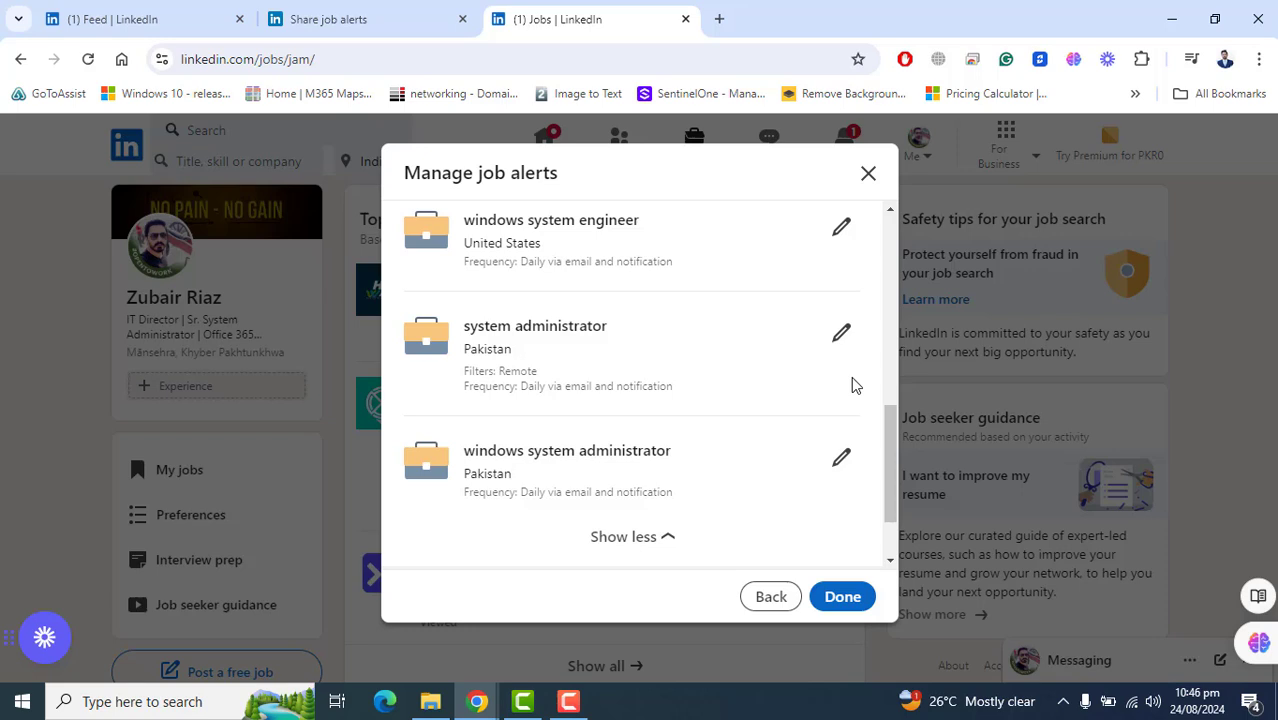
- Edit the Pakistan system administrator alert, reviewing its frequency and notification type options
click(841, 333)
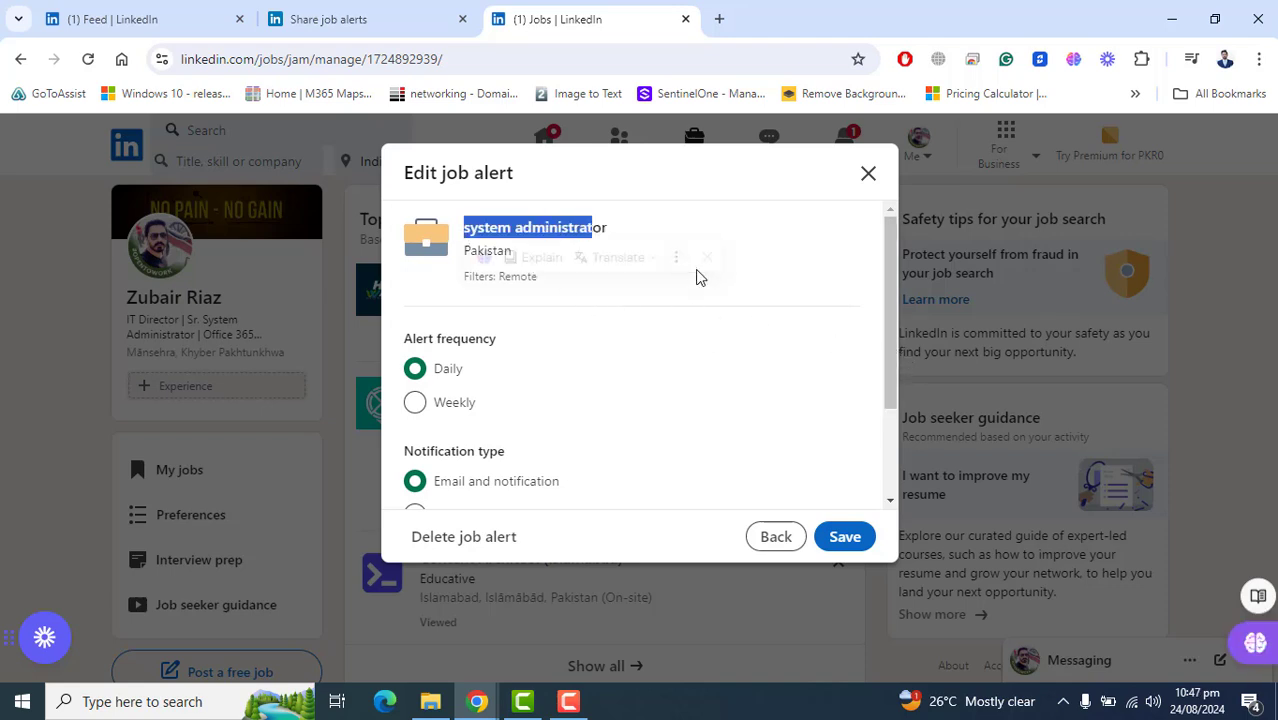
drag(465, 230, 707, 277)
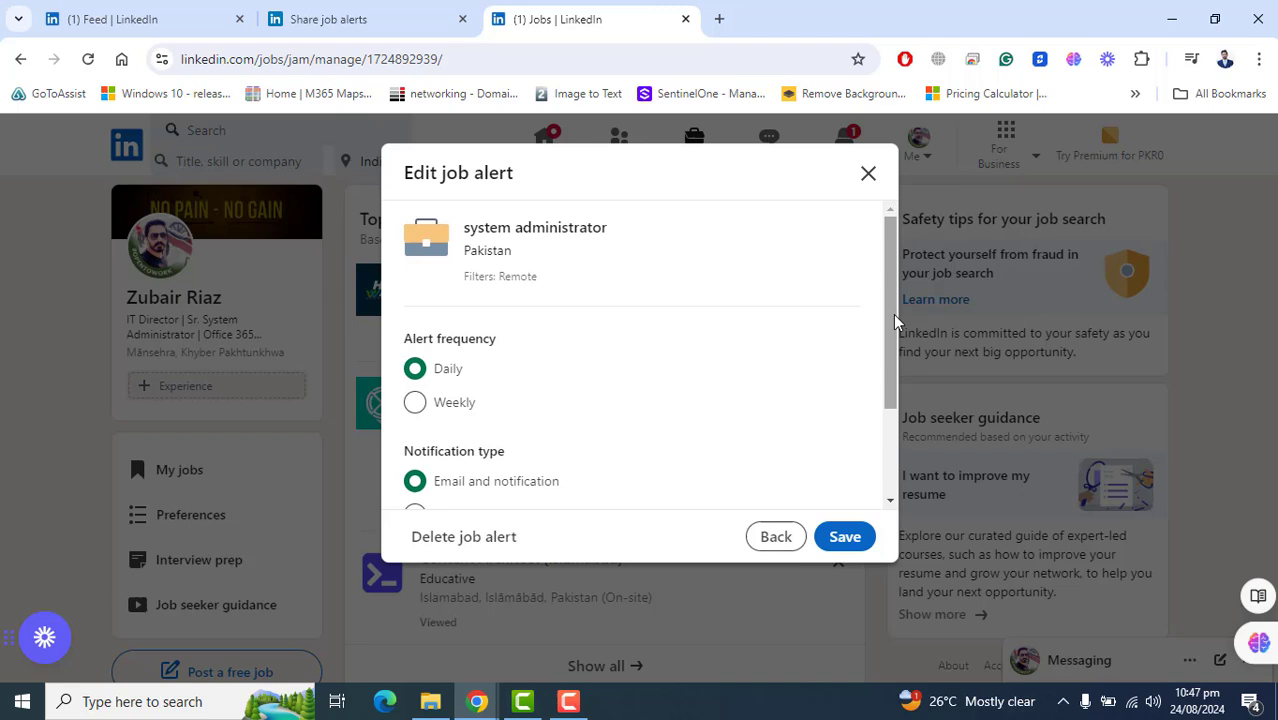
drag(893, 314, 885, 348)
drag(402, 283, 494, 300)
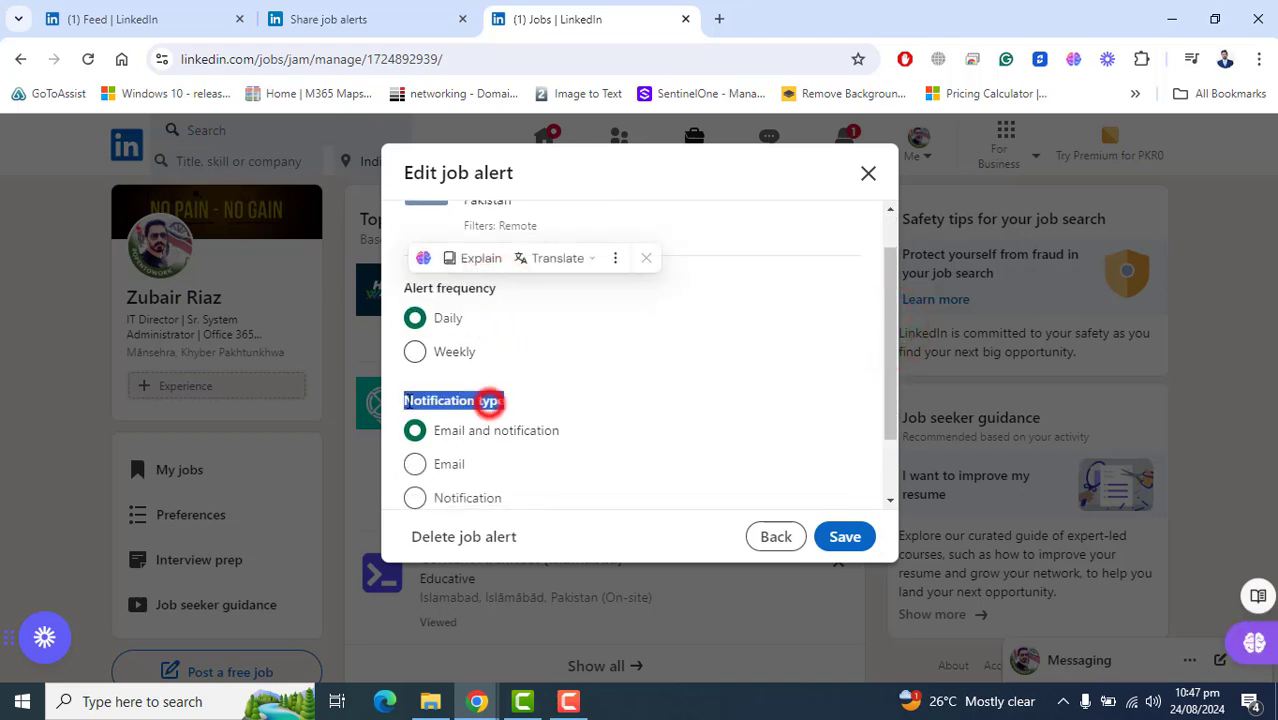
triple_click(487, 401)
drag(438, 430, 552, 432)
click(700, 408)
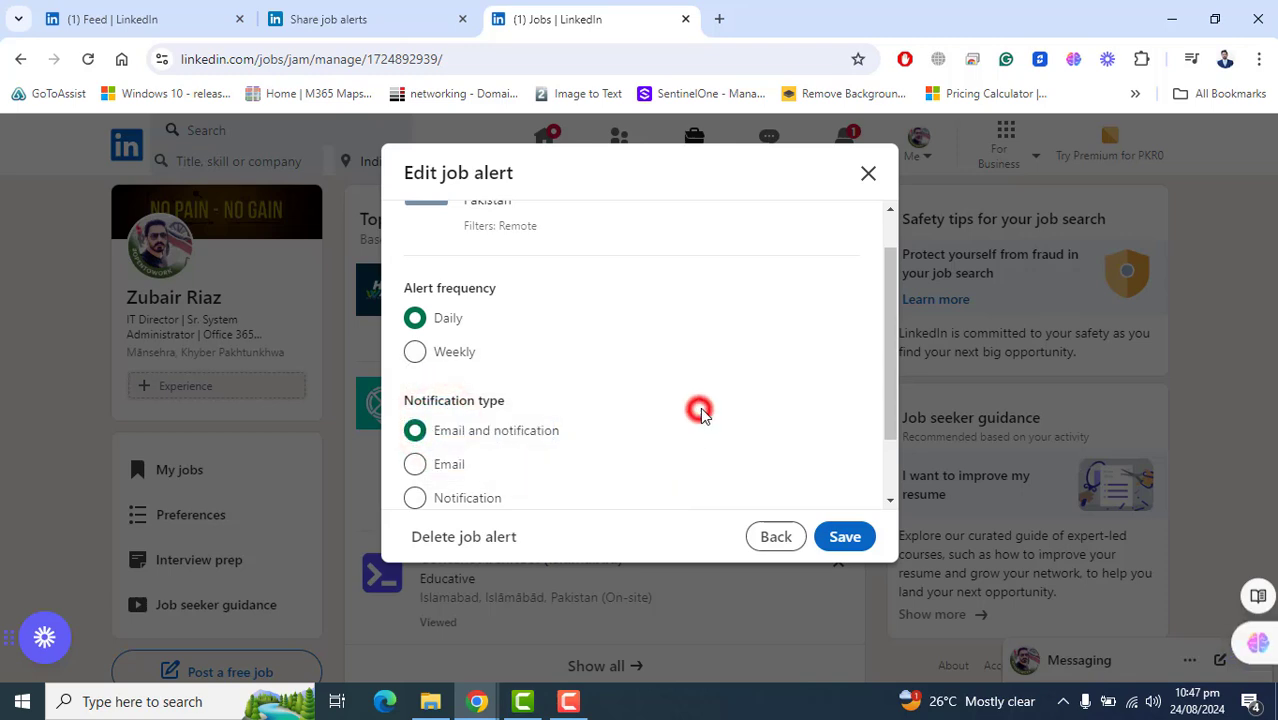
- Set the alert to email-only notifications, save it, and close the alerts list
click(414, 464)
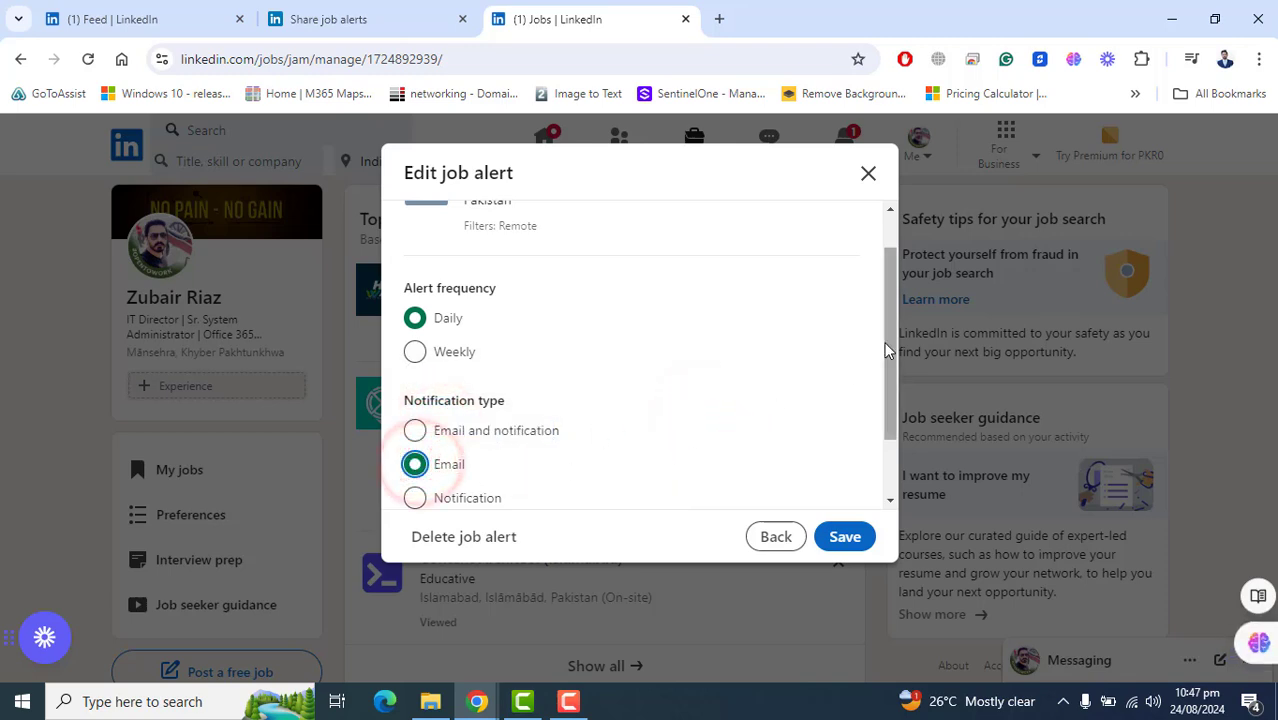
drag(884, 341, 870, 400)
drag(402, 462, 546, 482)
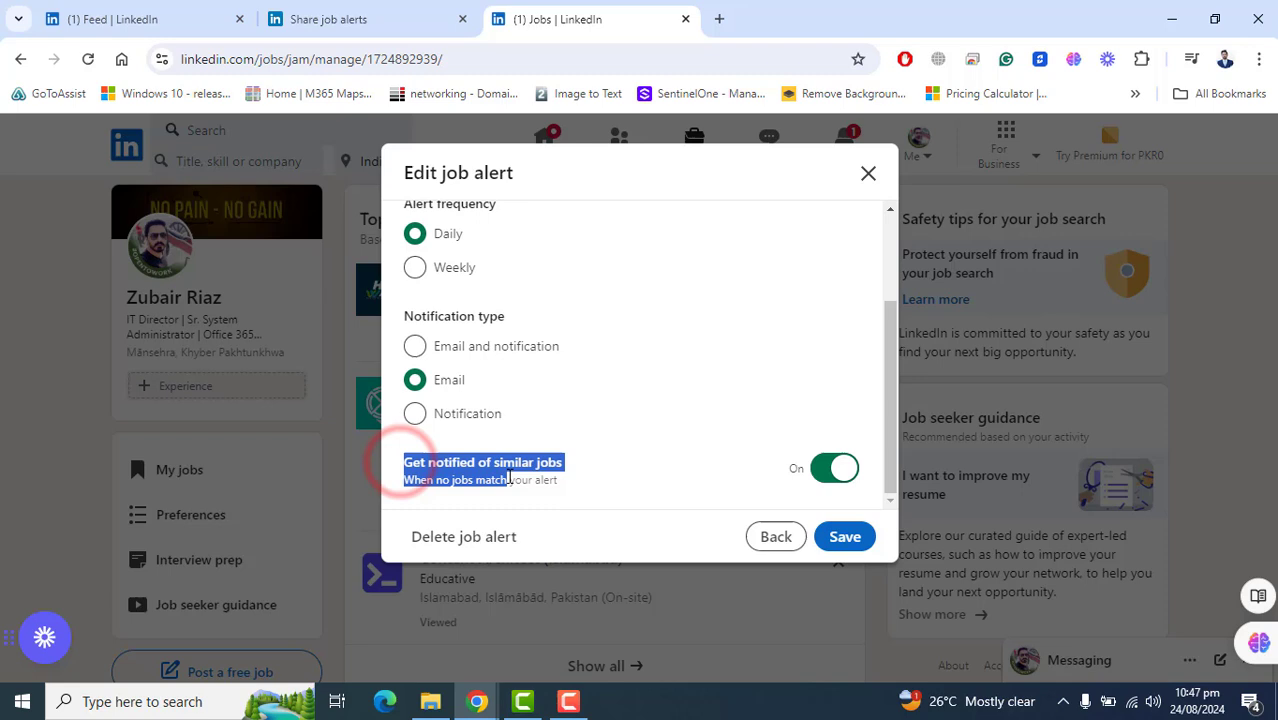
click(695, 470)
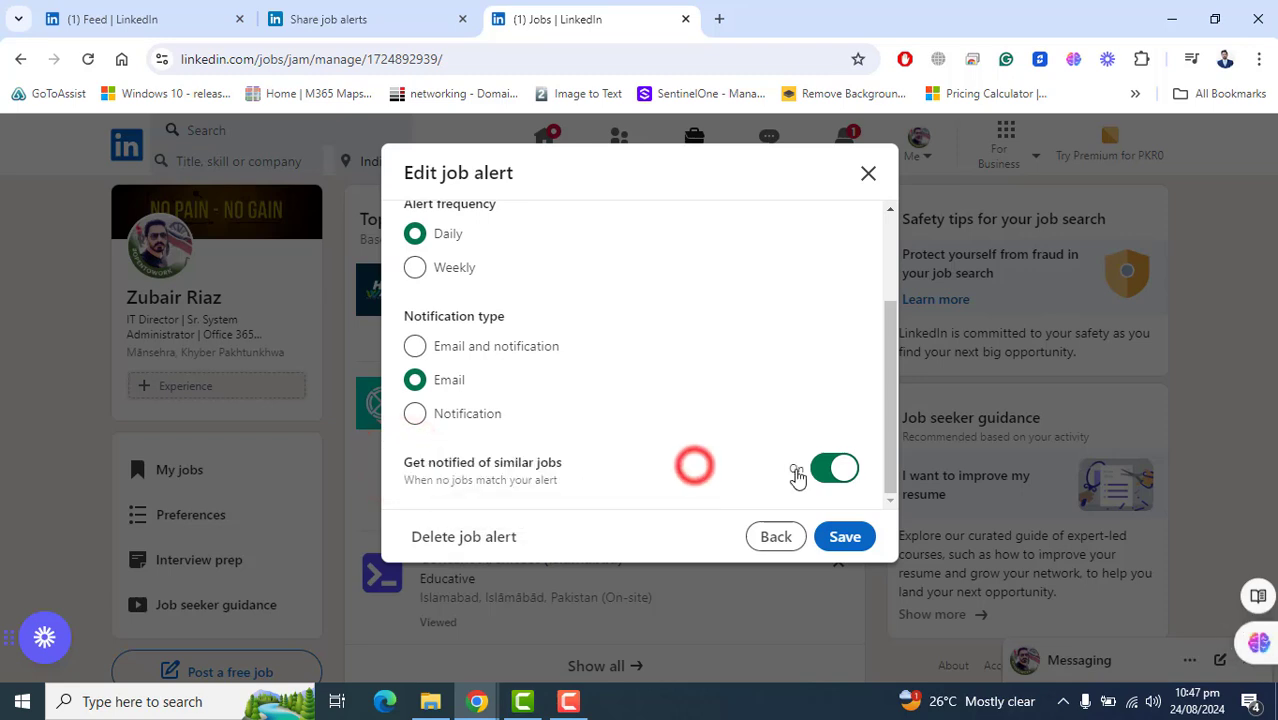
click(845, 537)
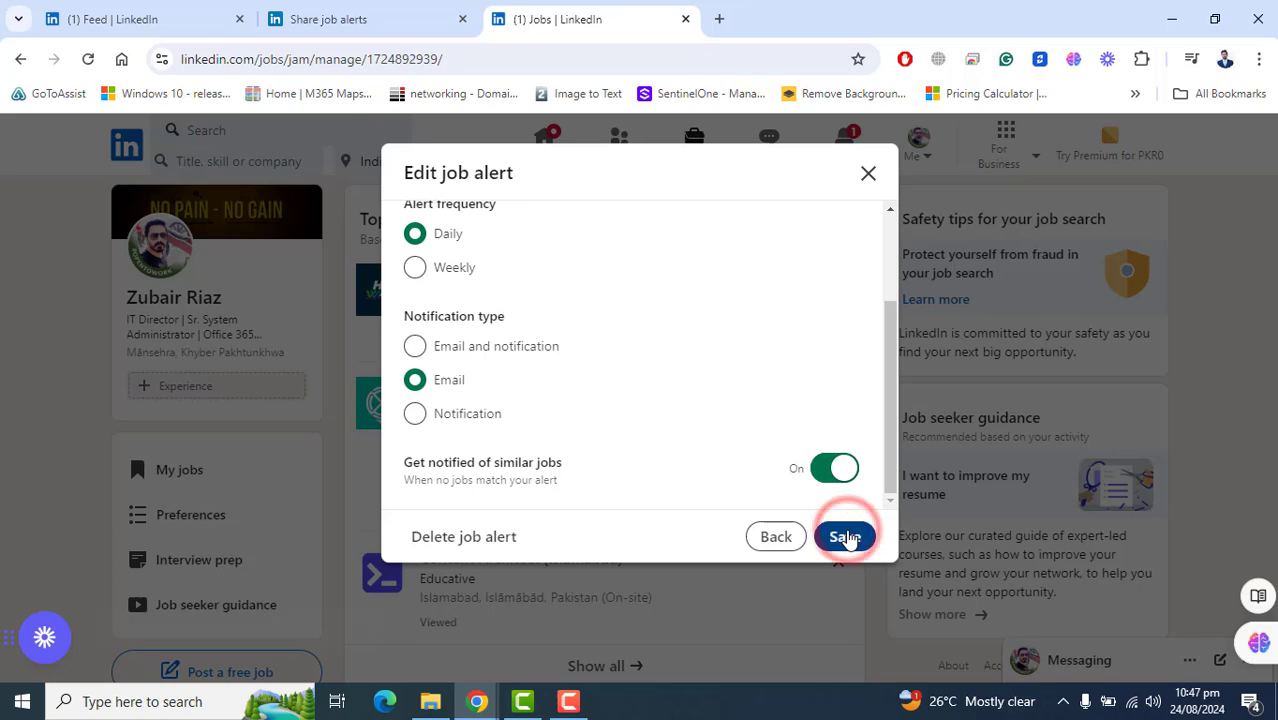
click(866, 175)
- Review the 'Resumes and application data' settings in job-seeking preferences, then return to the overview
click(157, 516)
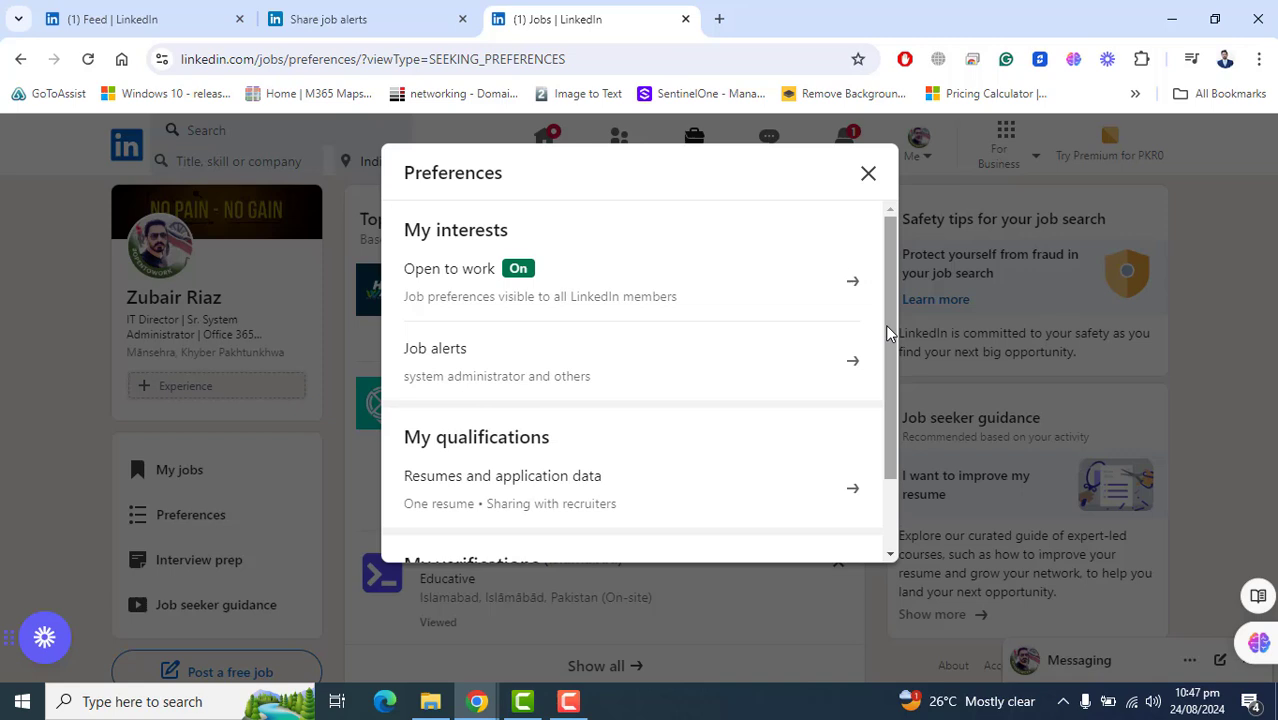
drag(887, 328, 866, 432)
drag(402, 342, 845, 402)
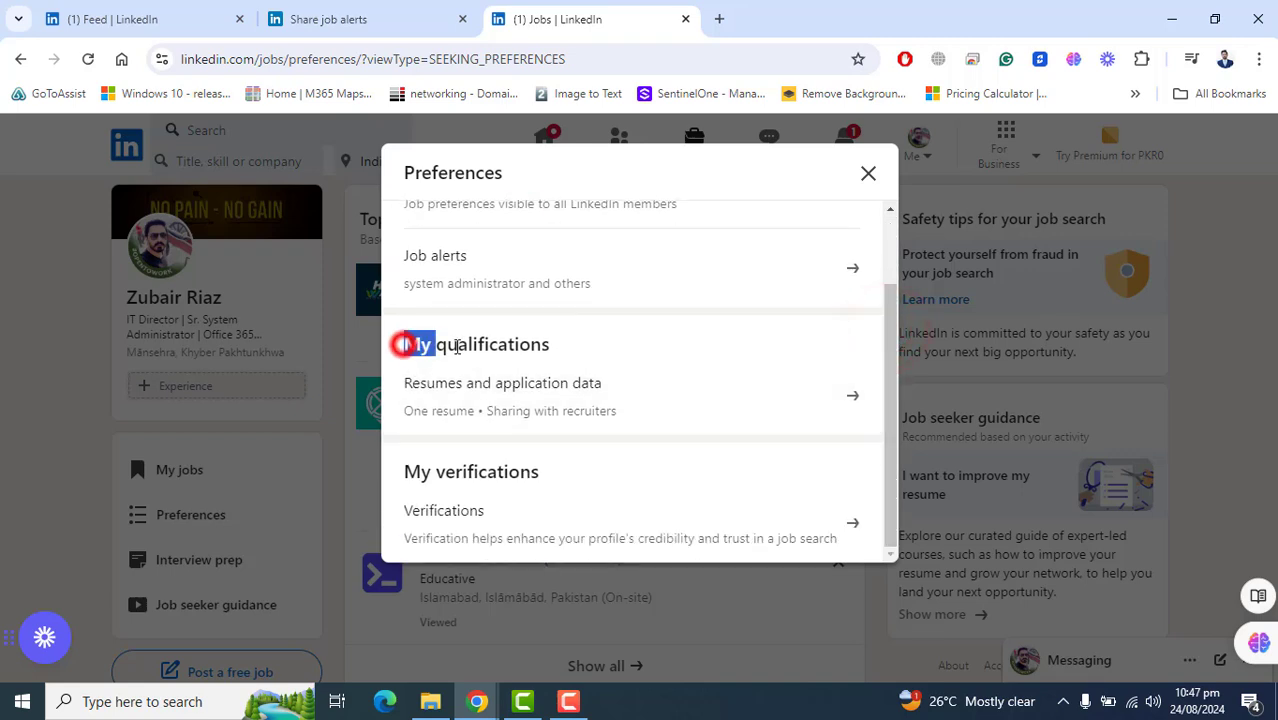
click(847, 399)
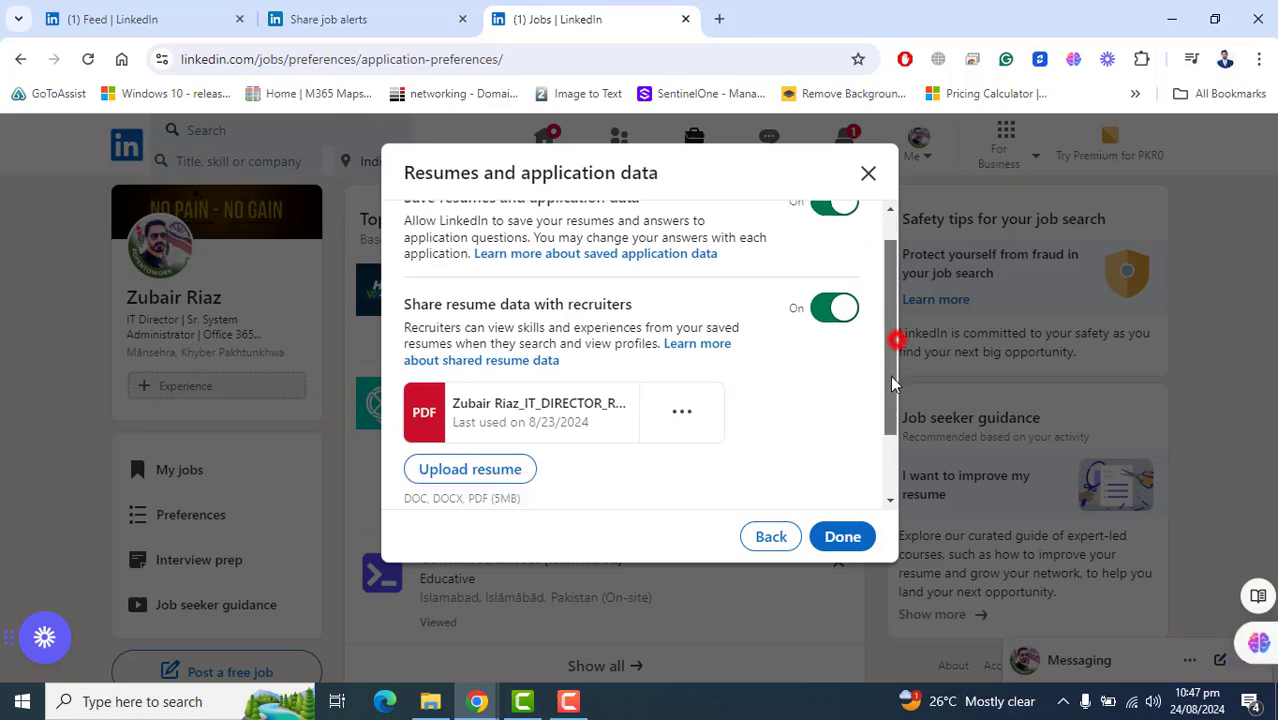
drag(896, 339, 879, 460)
drag(878, 413, 878, 301)
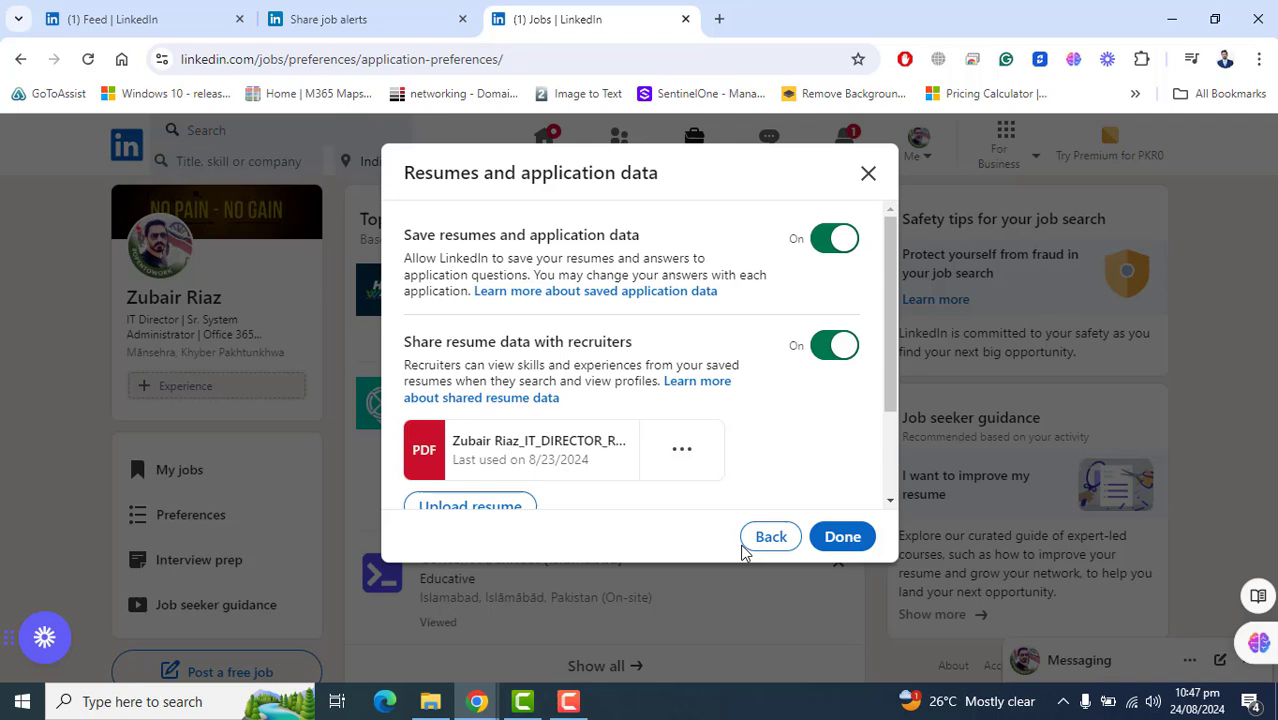
click(771, 537)
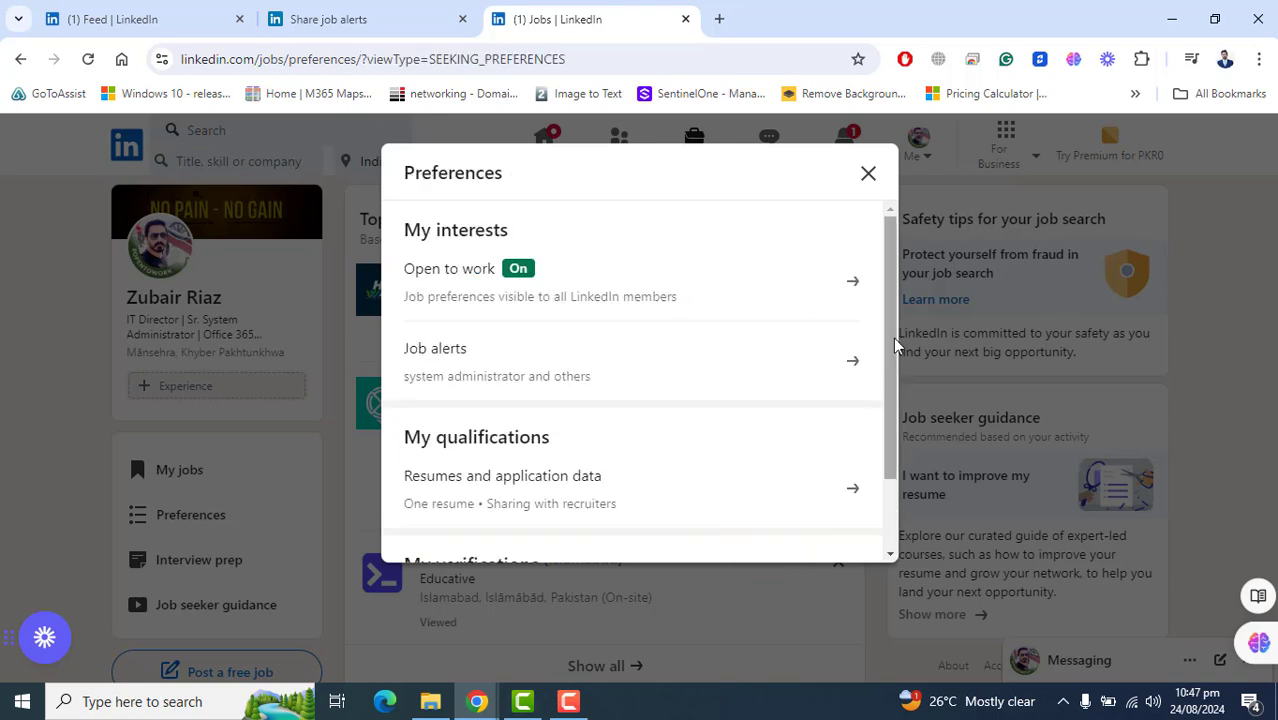
- Visit the identity verification page from My verifications, return, and close preferences
drag(893, 340, 428, 513)
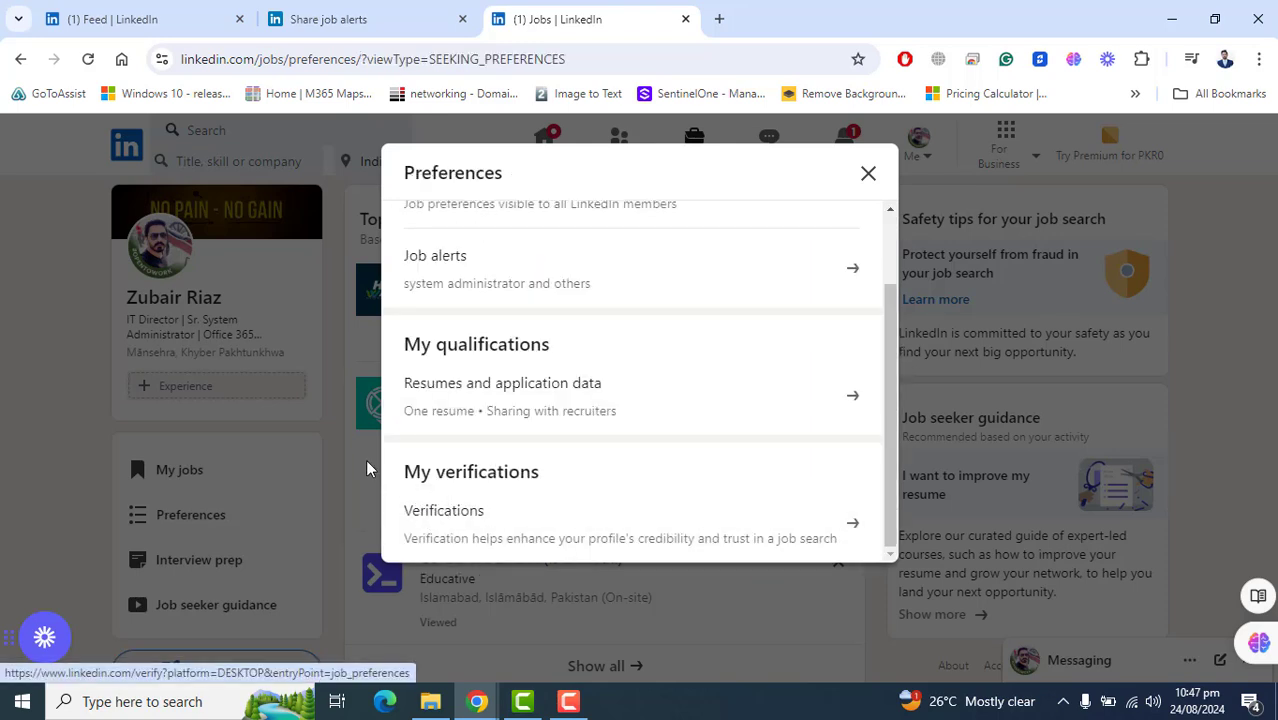
drag(406, 471, 530, 476)
click(650, 524)
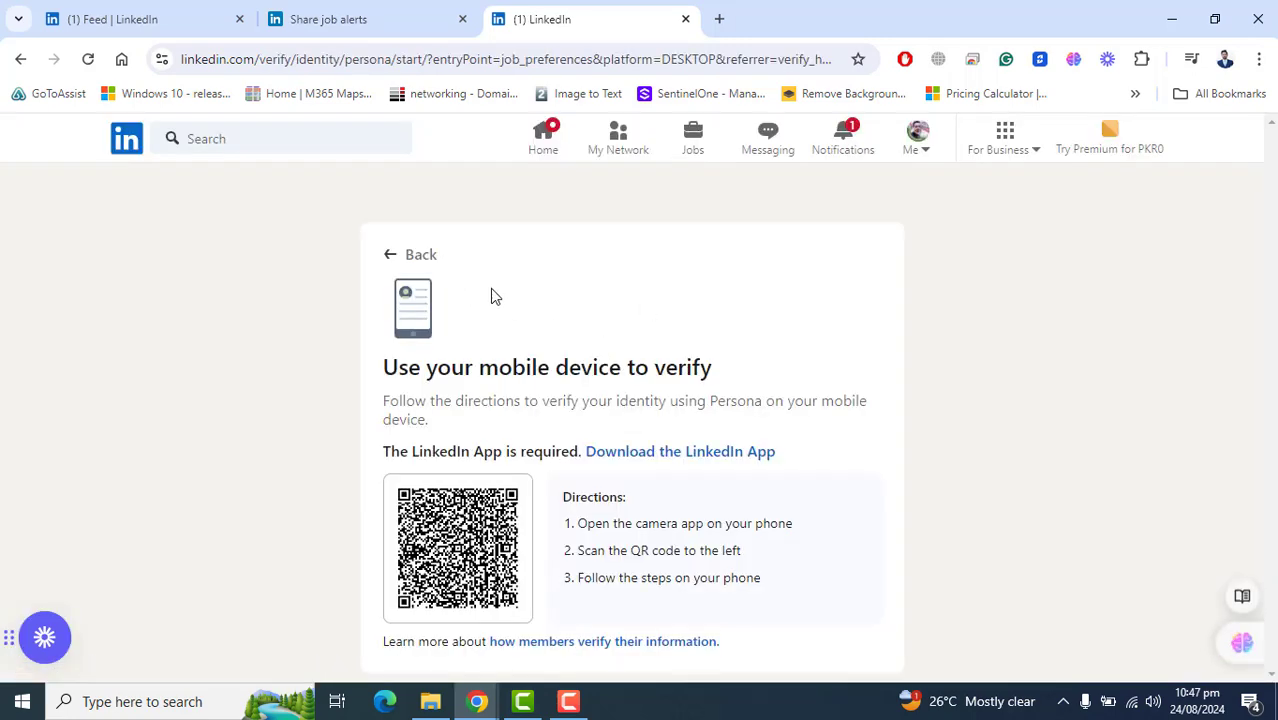
click(390, 258)
click(876, 173)
- Return to Data privacy settings and view Stored job applicant accounts, which lists none
click(400, 17)
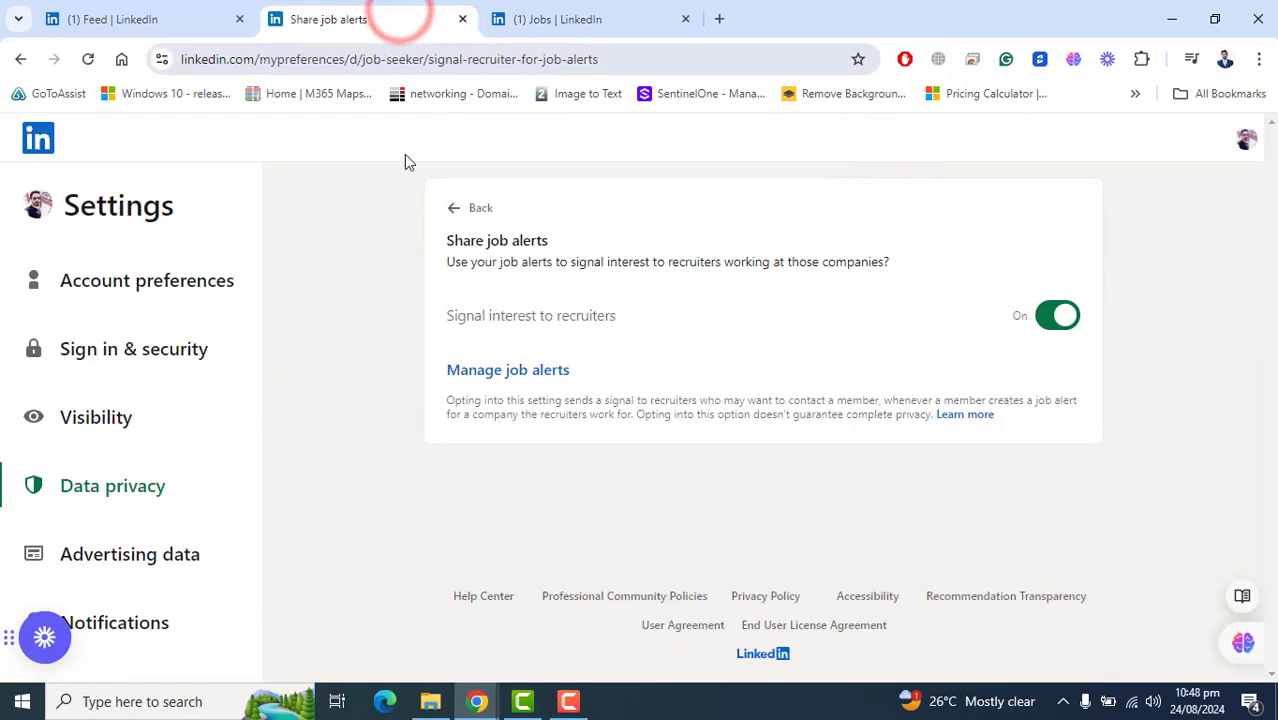
click(114, 492)
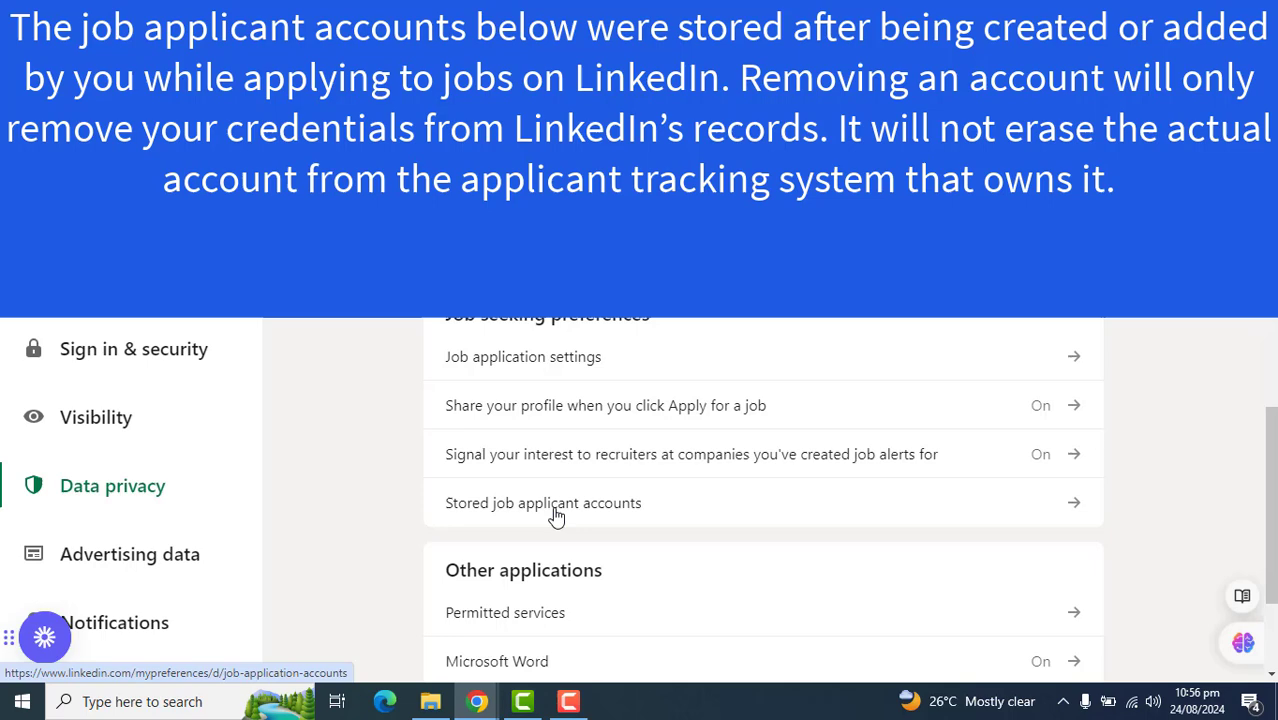
click(556, 513)
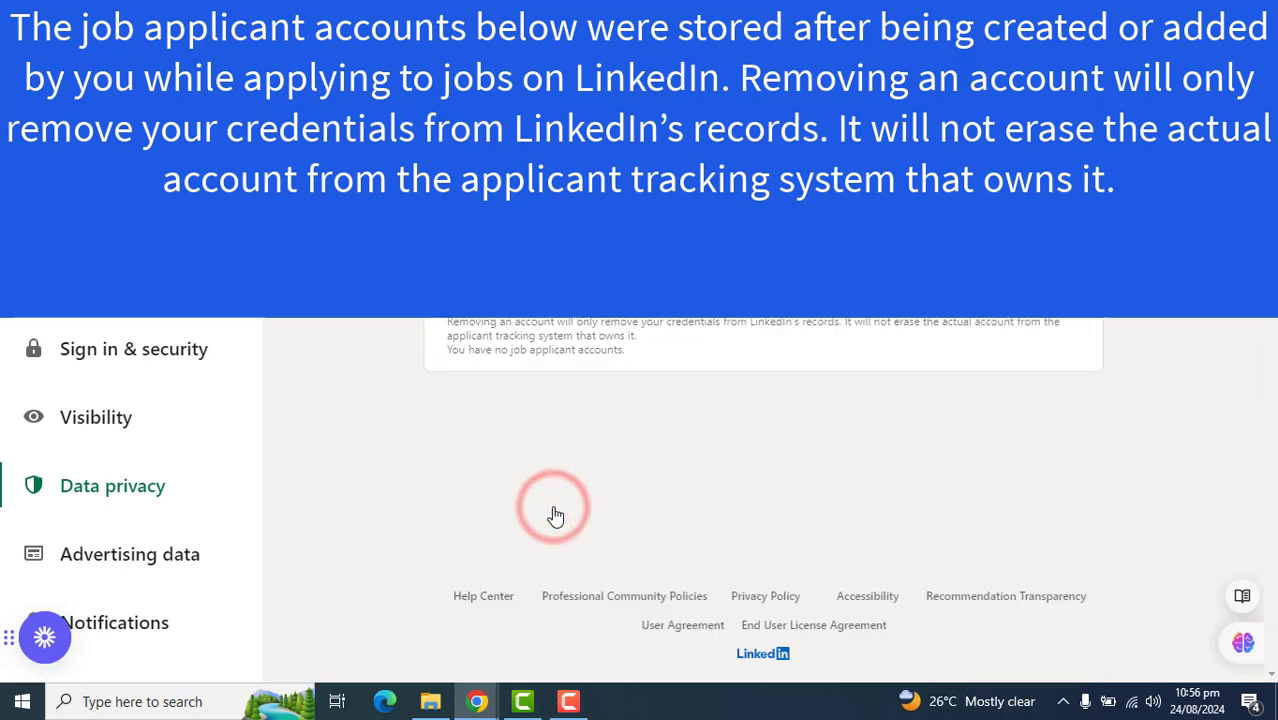